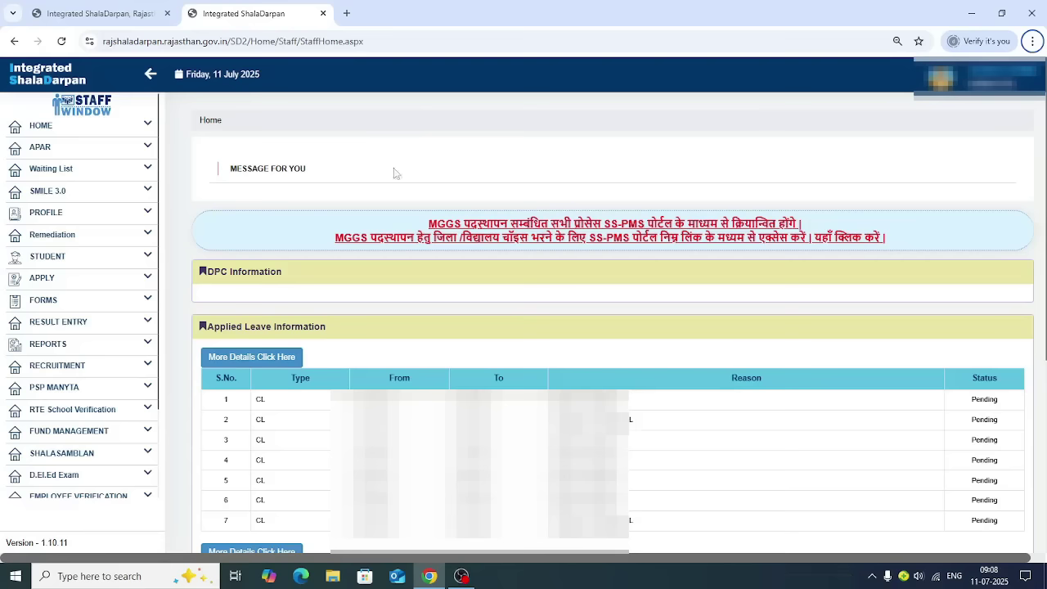
Open the staff login page from the Integrated ShalaDarpan home page, then return to the logged-in Staff Window session.
left_click(98, 13)
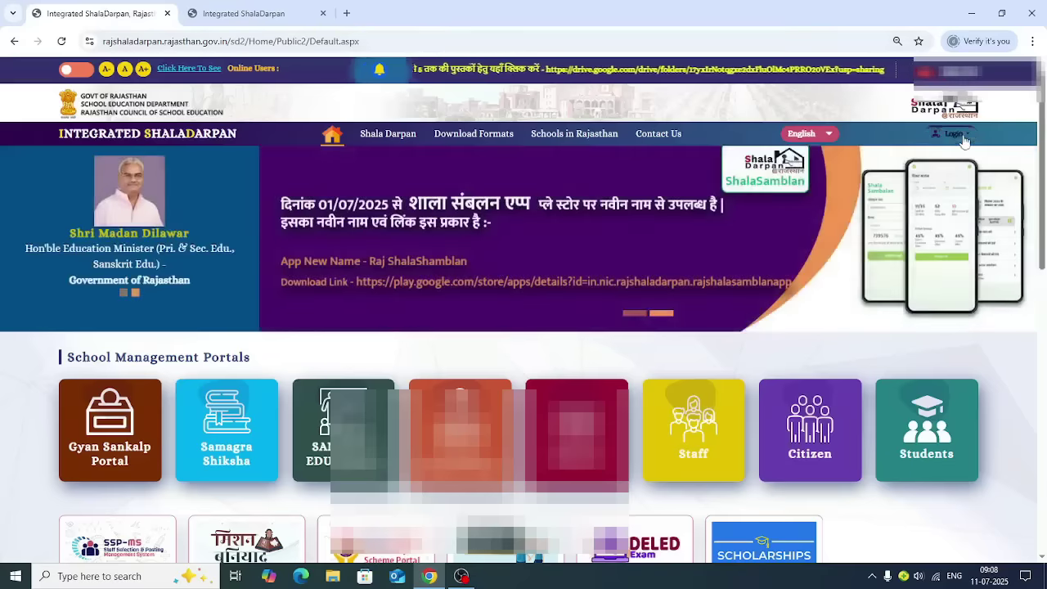
left_click(951, 133)
left_click(949, 171)
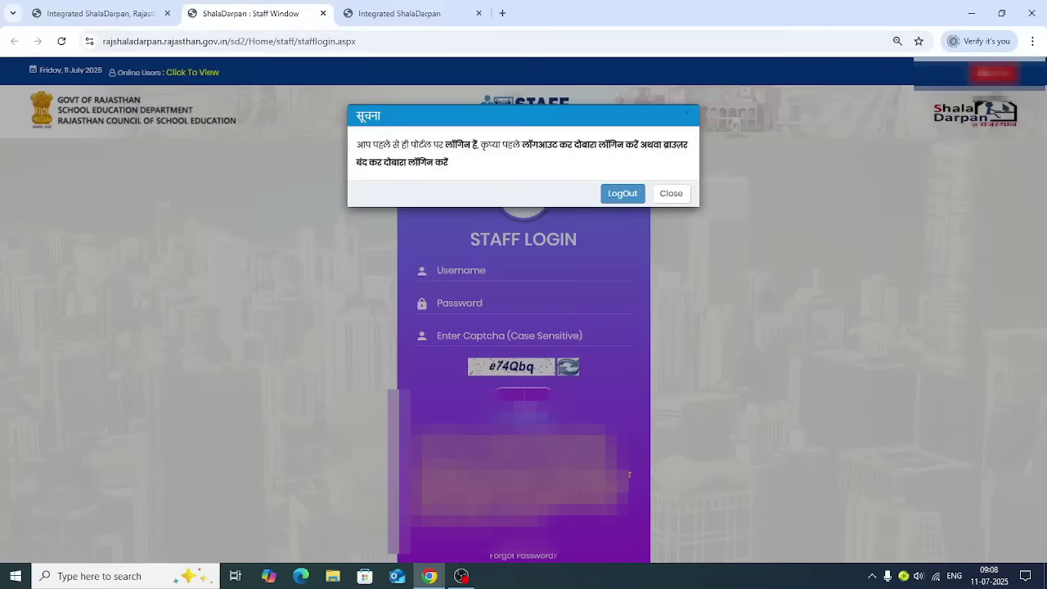
left_click(415, 14)
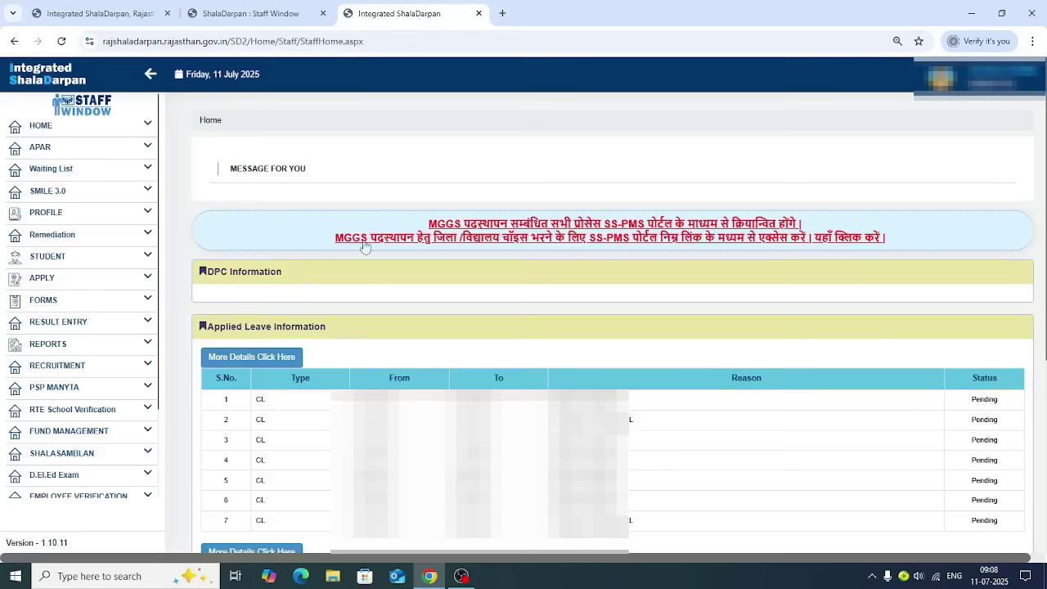
Open the APAR Dashboard and go to the form for filling or editing a new APAR.
left_click(149, 147)
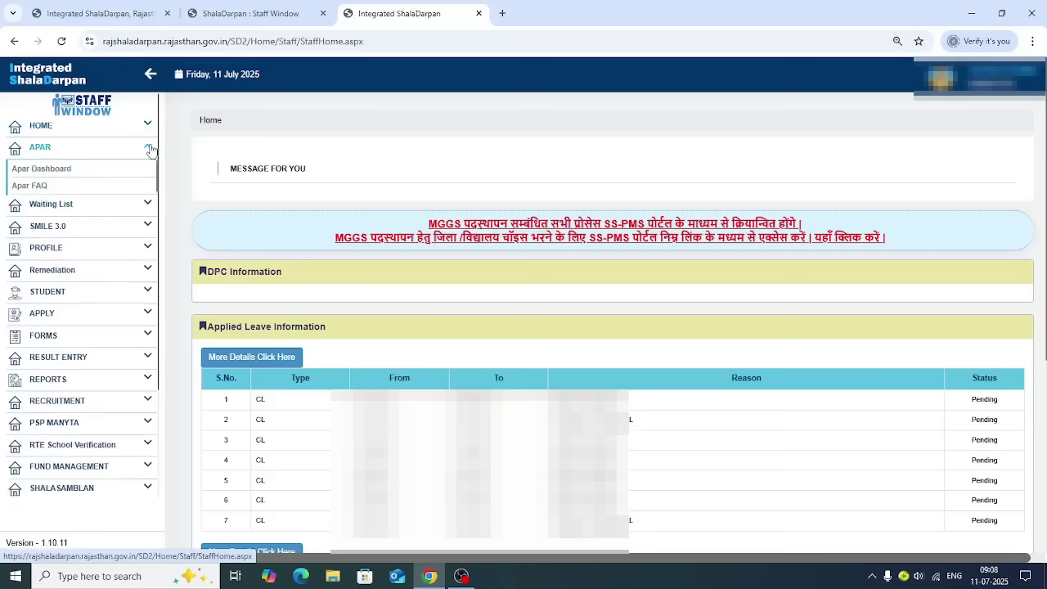
left_click(63, 171)
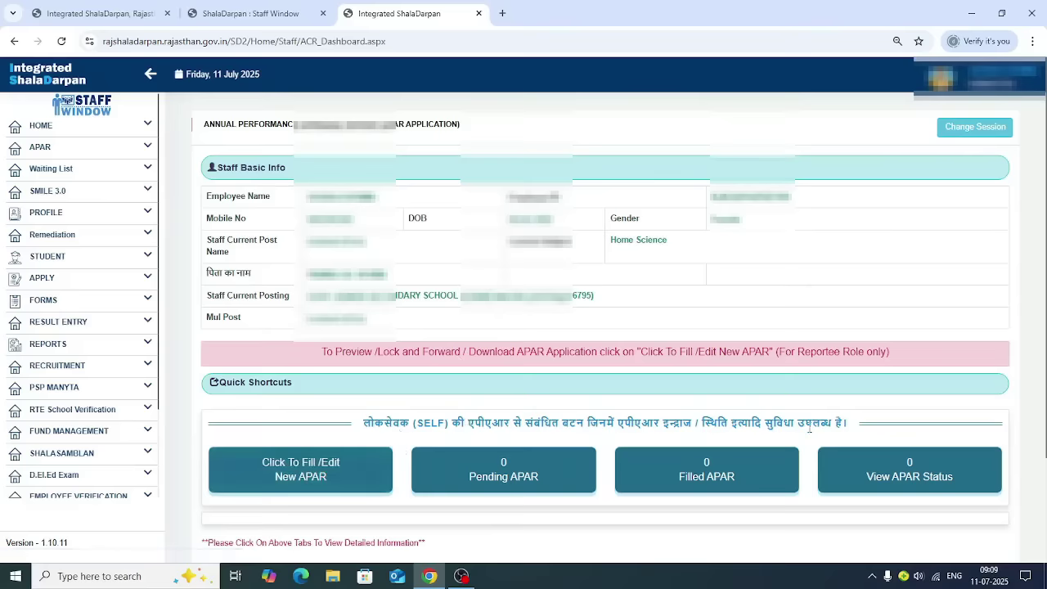
left_click(311, 470)
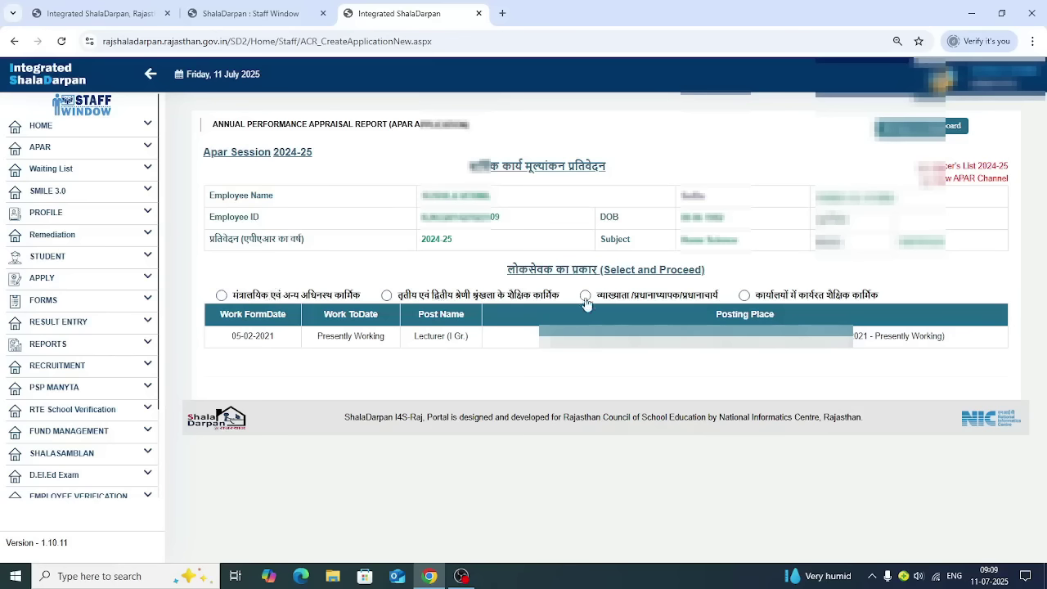
Open the 2024-25 APAR channel document and check the reporting, reviewing and accepting officers in row 1 of the school-level table.
left_click(966, 185)
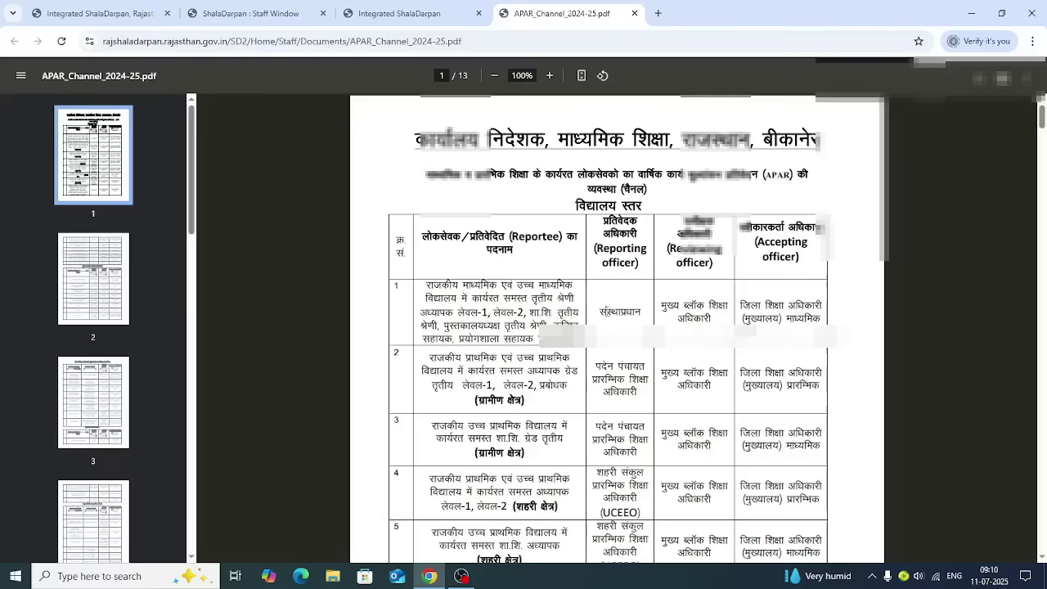
double_click(603, 311)
left_click_drag(662, 306, 823, 307)
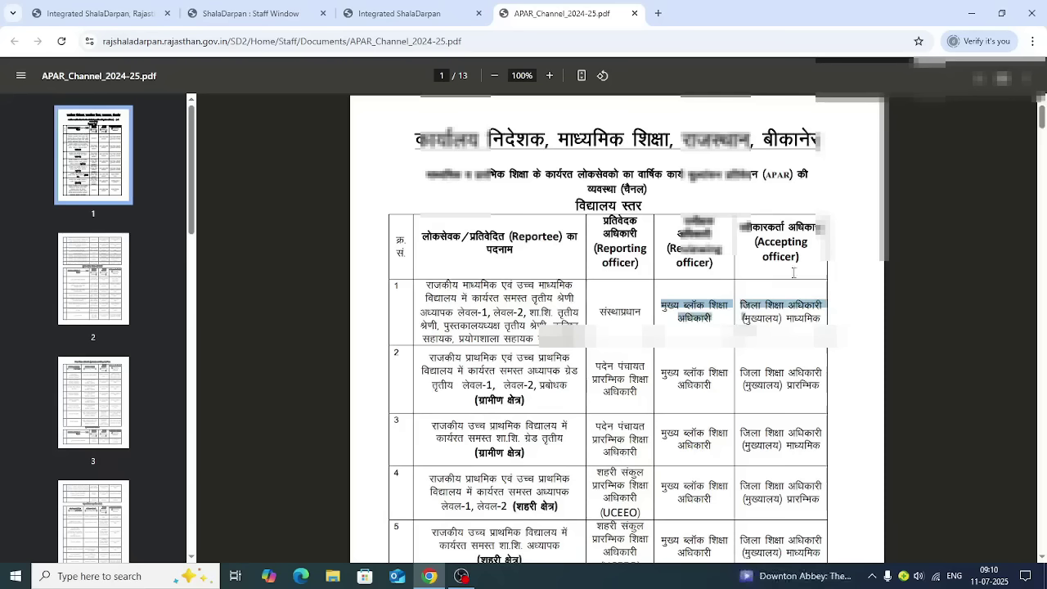
left_click(779, 295)
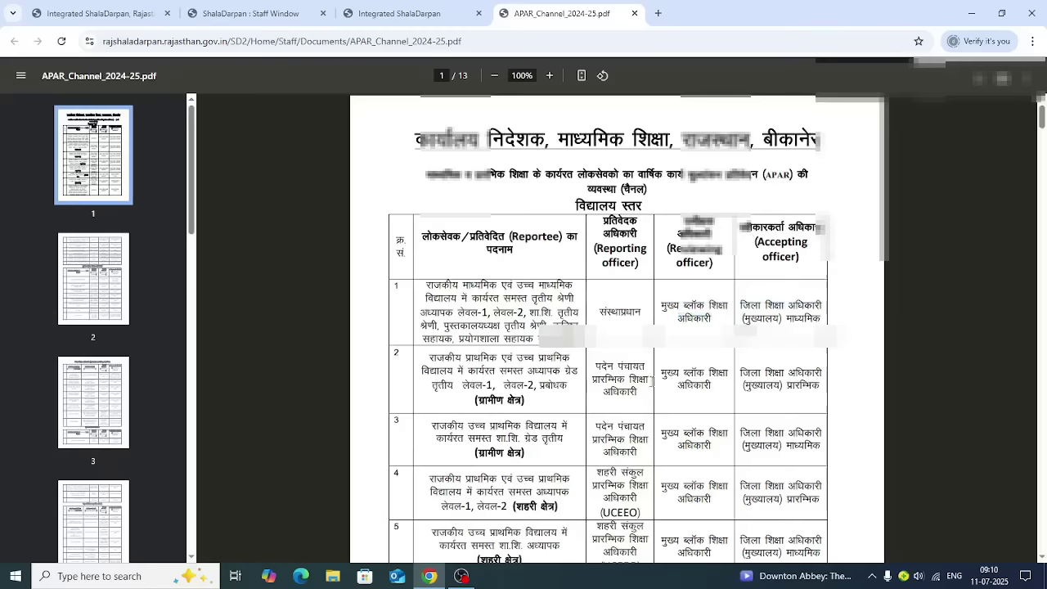
Look through the APAR channel tables for school, block, district, division, DIET and IASE staff.
scroll(652, 381, "down", 3)
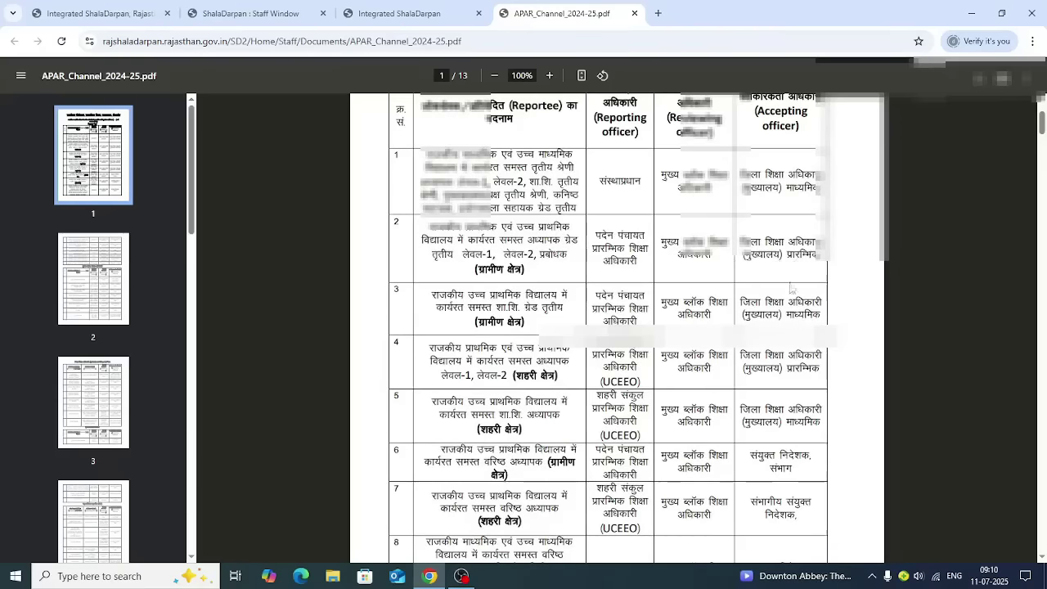
scroll(545, 377, "down", 5)
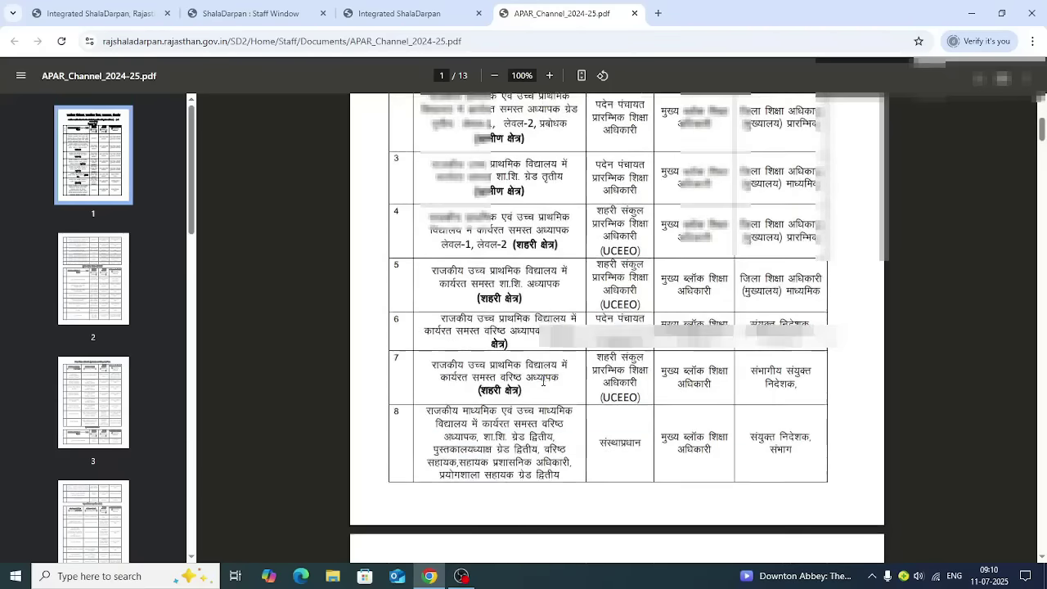
scroll(545, 380, "down", 7)
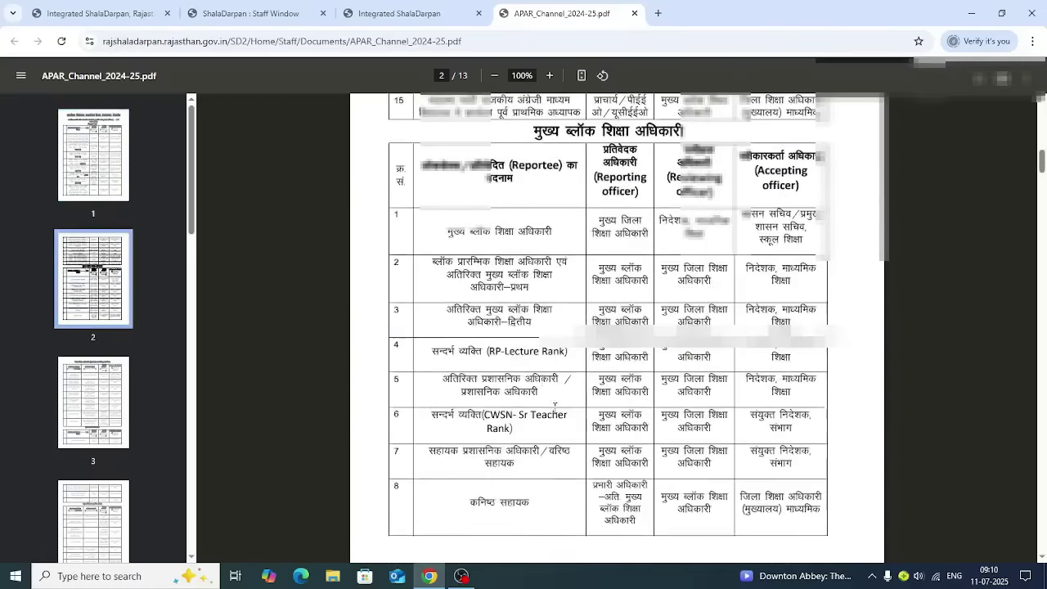
scroll(546, 410, "down", 6)
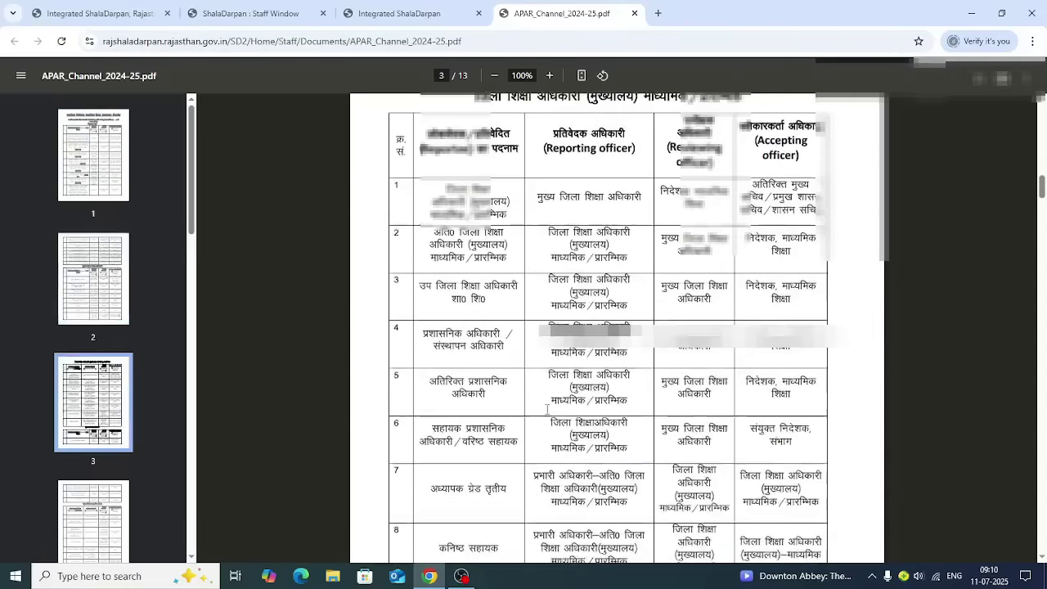
scroll(547, 409, "down", 5)
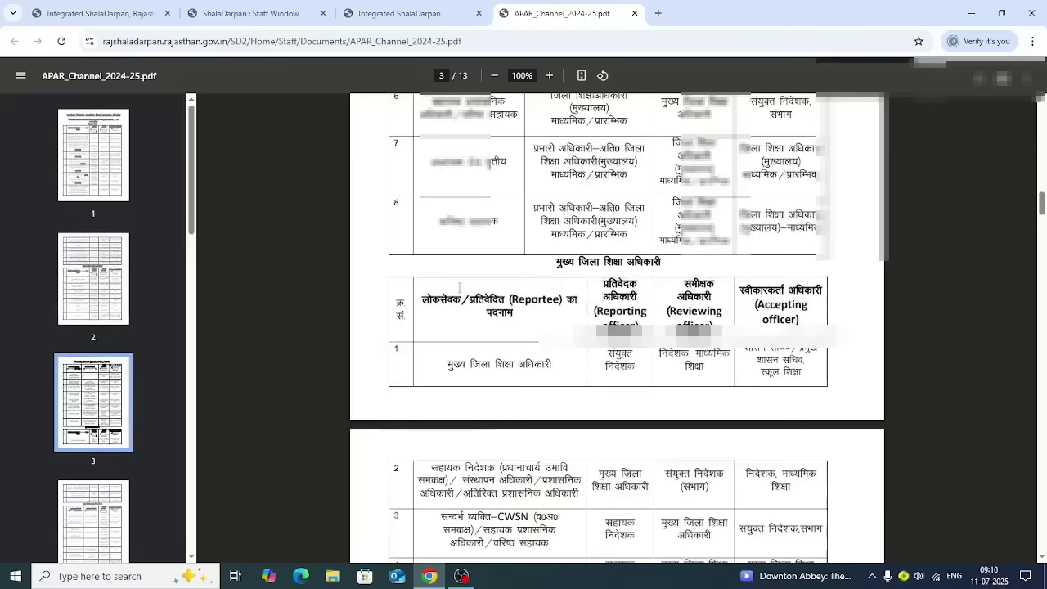
scroll(515, 332, "down", 10)
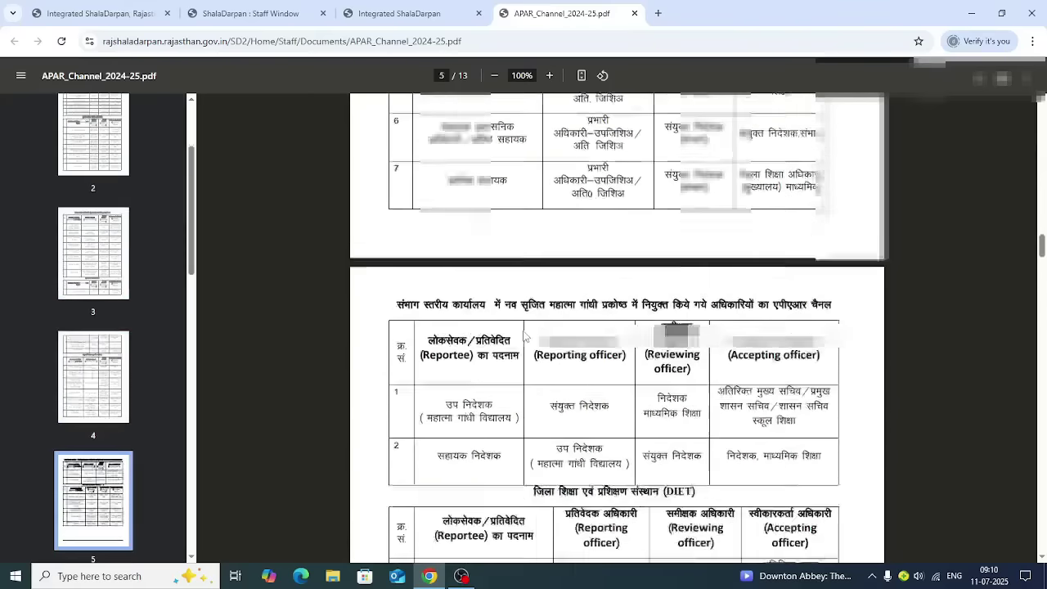
scroll(523, 336, "down", 4)
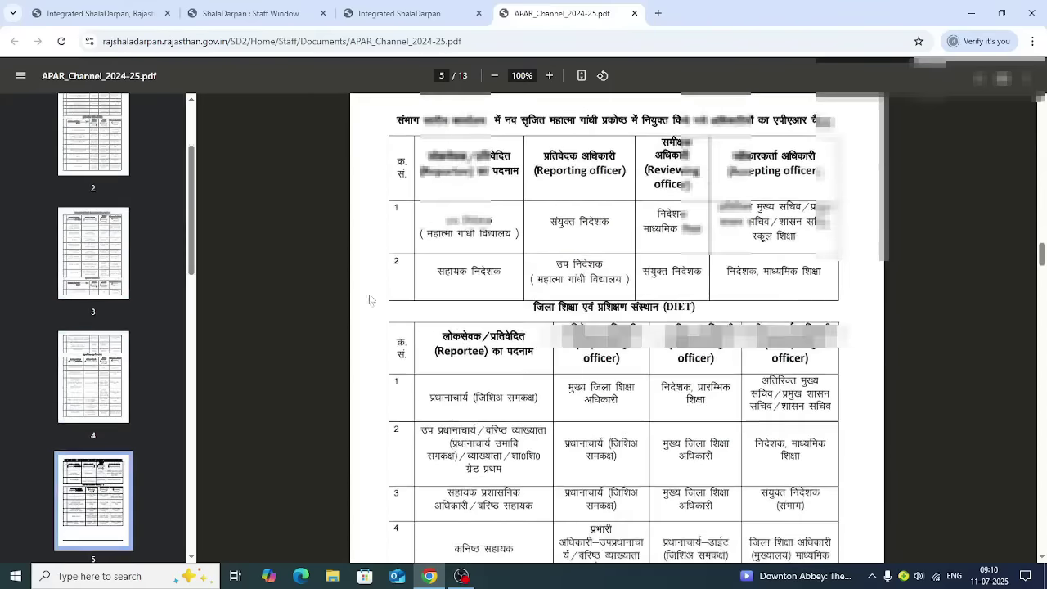
scroll(607, 426, "down", 10)
scroll(607, 427, "down", 10)
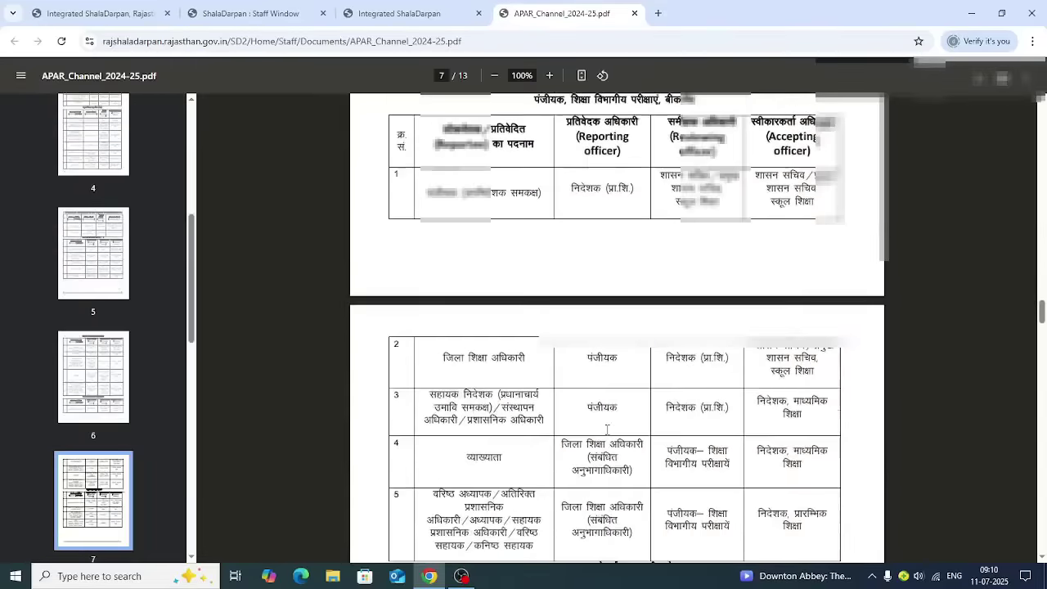
scroll(607, 430, "down", 5)
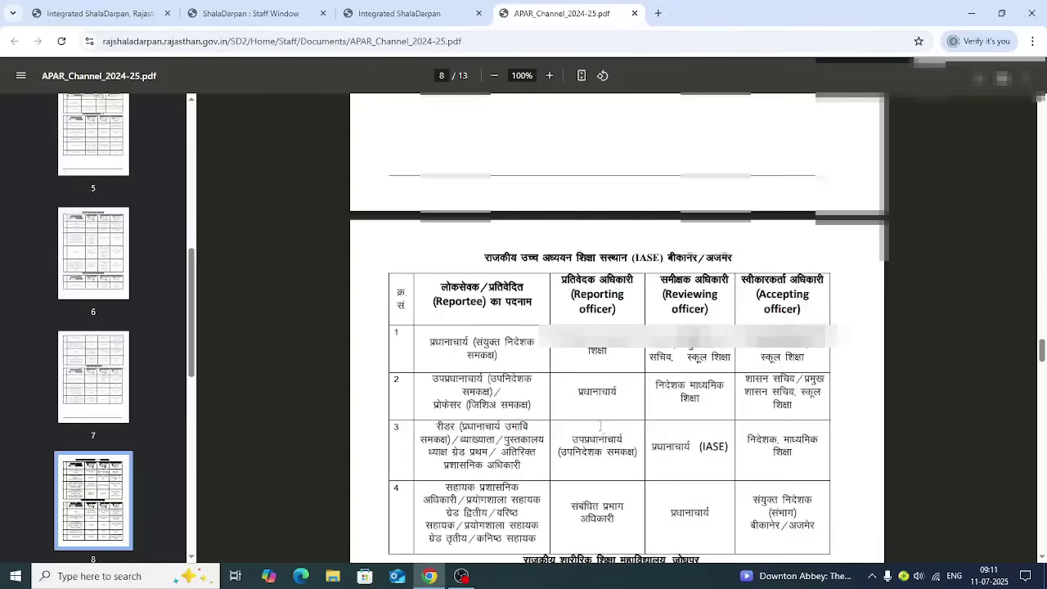
Open the Officer's List 2024-25 from the APAR application page and examine its division index, instructions and first officer table.
left_click(263, 14)
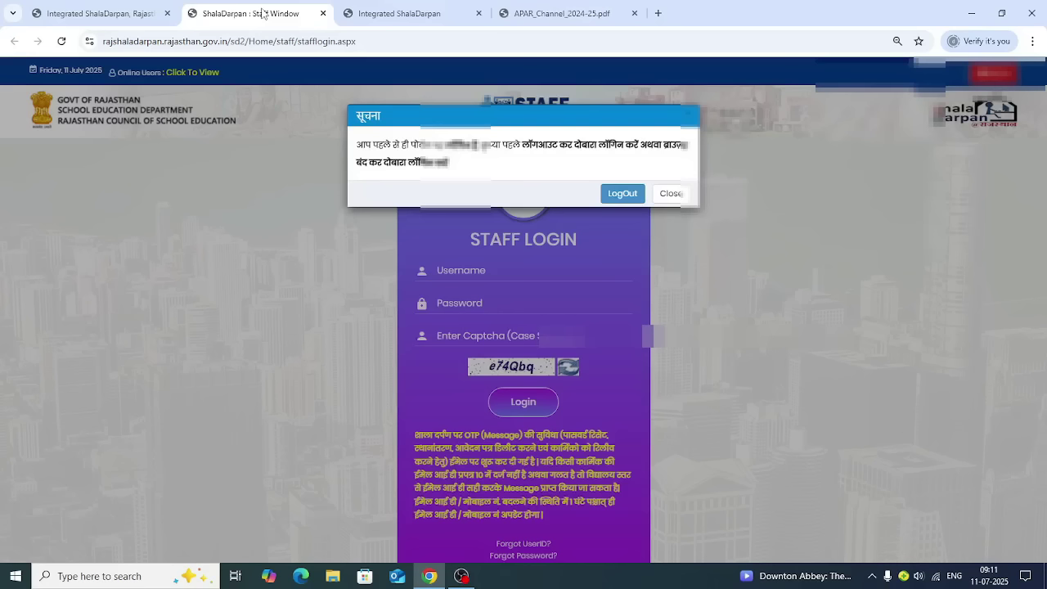
left_click(416, 17)
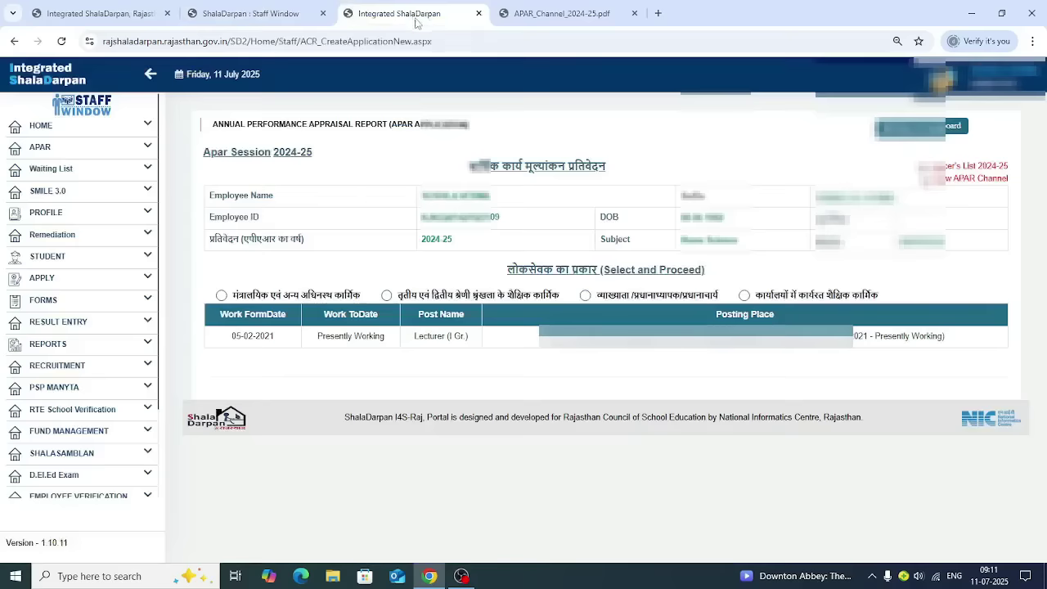
left_click(996, 167)
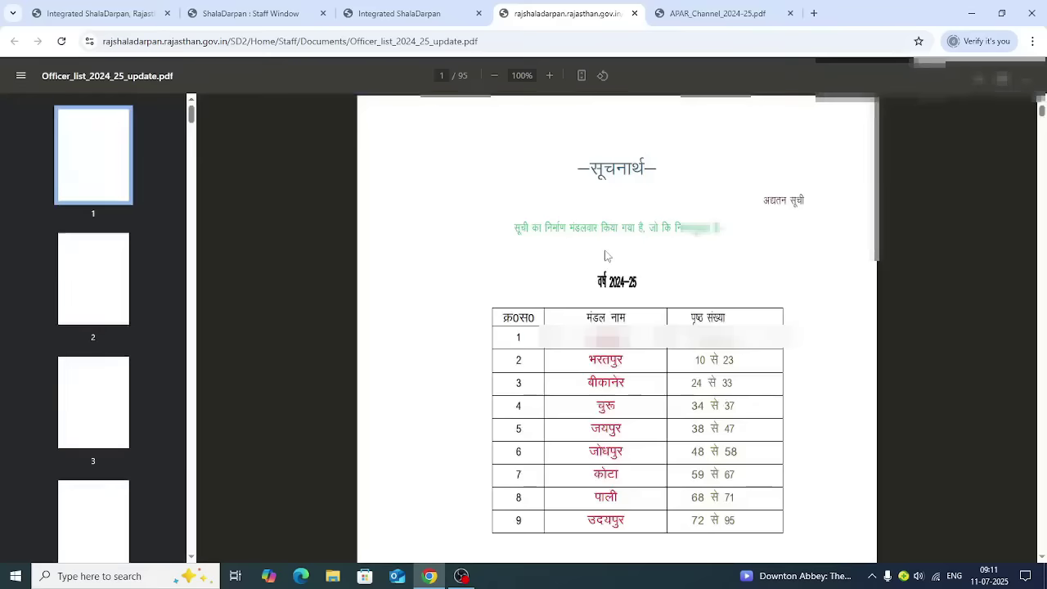
scroll(657, 306, "down", 20)
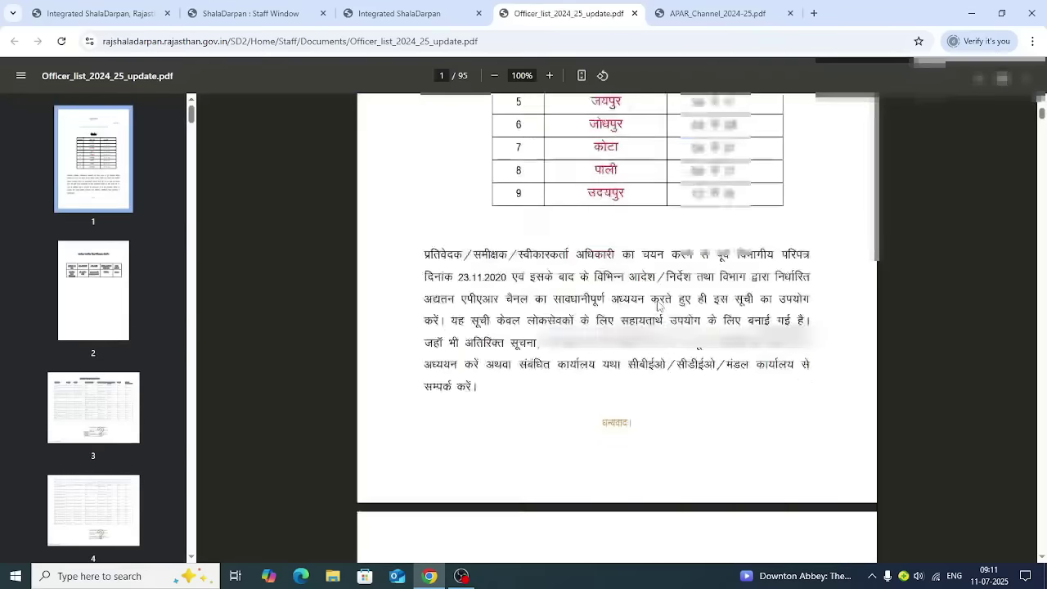
scroll(659, 304, "down", 4)
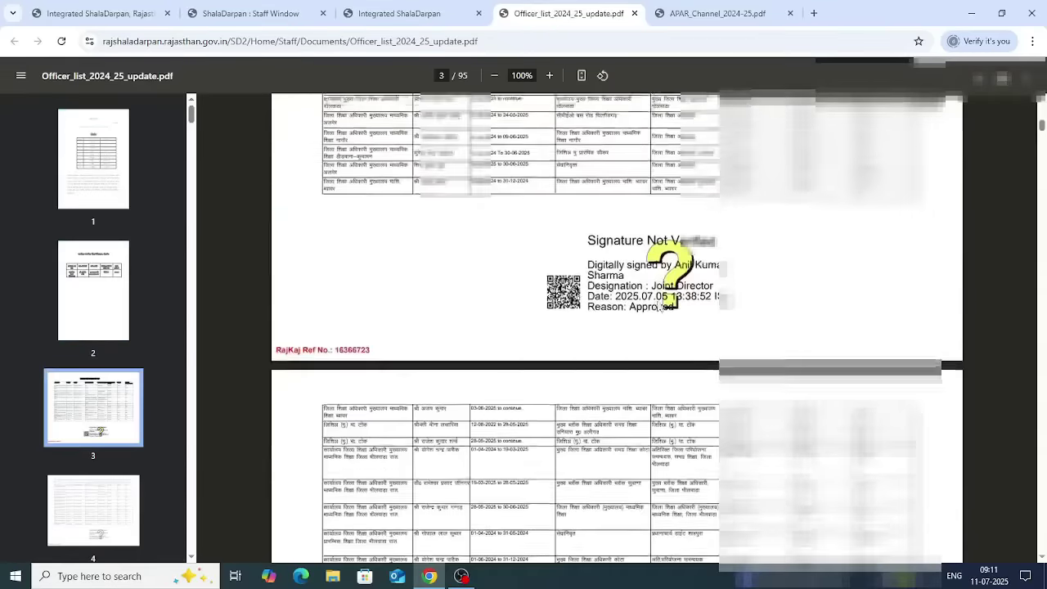
scroll(566, 214, "up", 3)
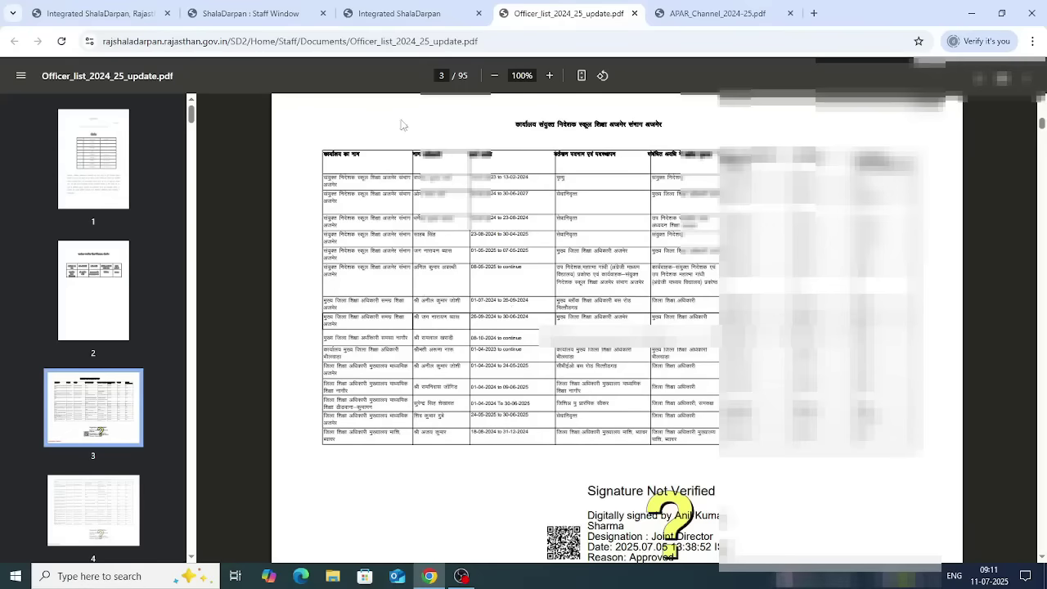
In the APAR application, select the employee type व्याख्याता /प्रधानाध्यापक/प्रधानाचार्य and set the From Date to 01-07-2024.
left_click(400, 14)
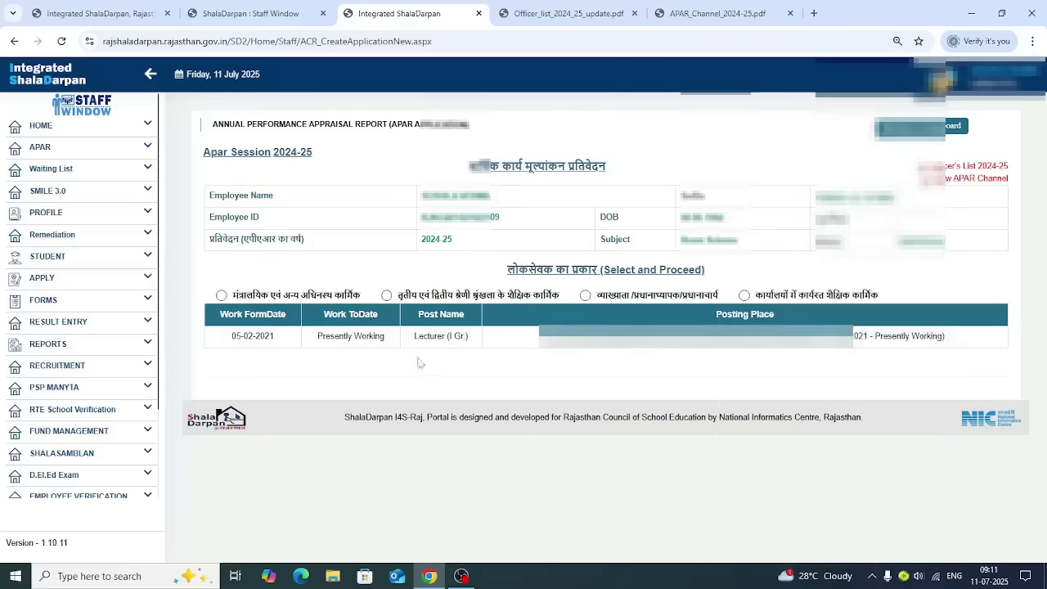
left_click(584, 296)
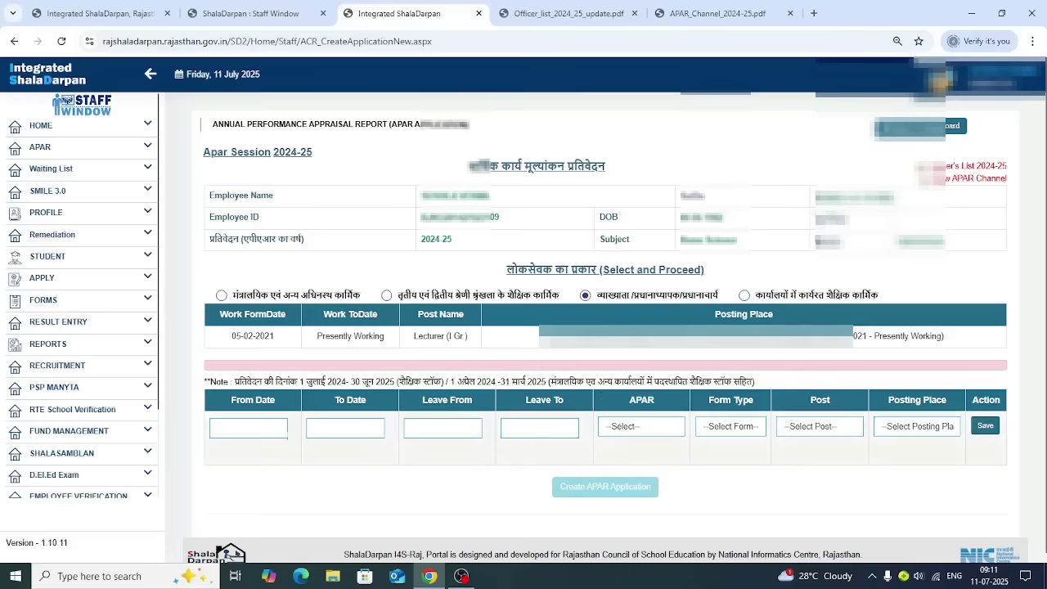
left_click(275, 432)
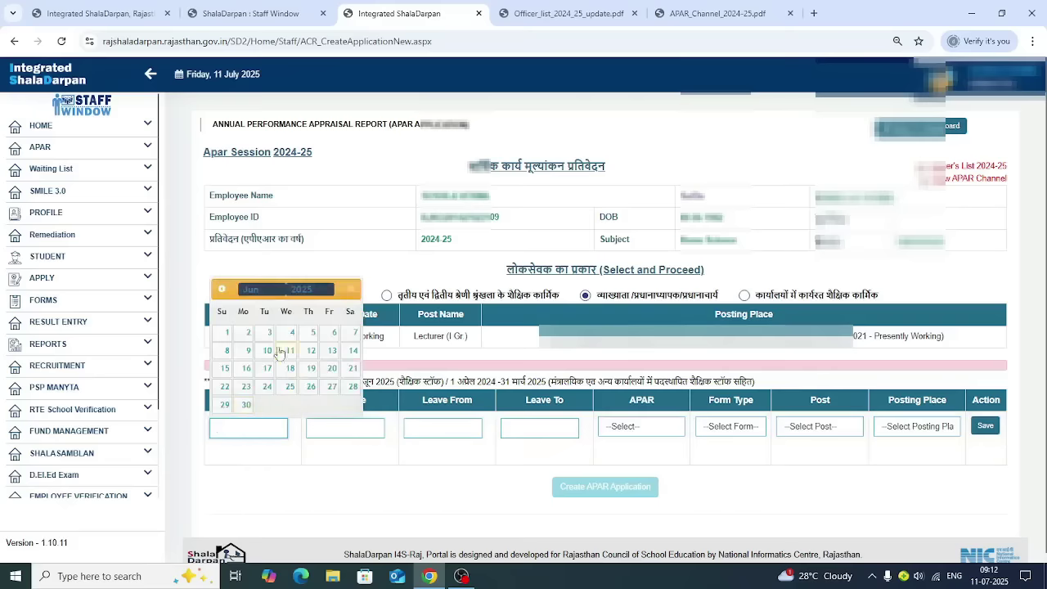
left_click(225, 336)
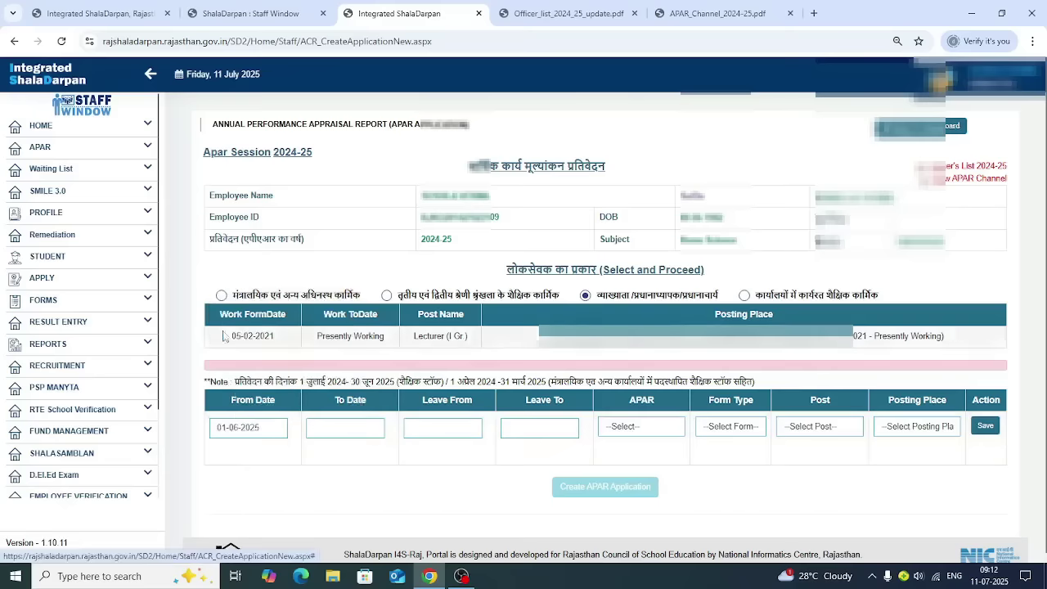
left_click(261, 427)
left_click(268, 291)
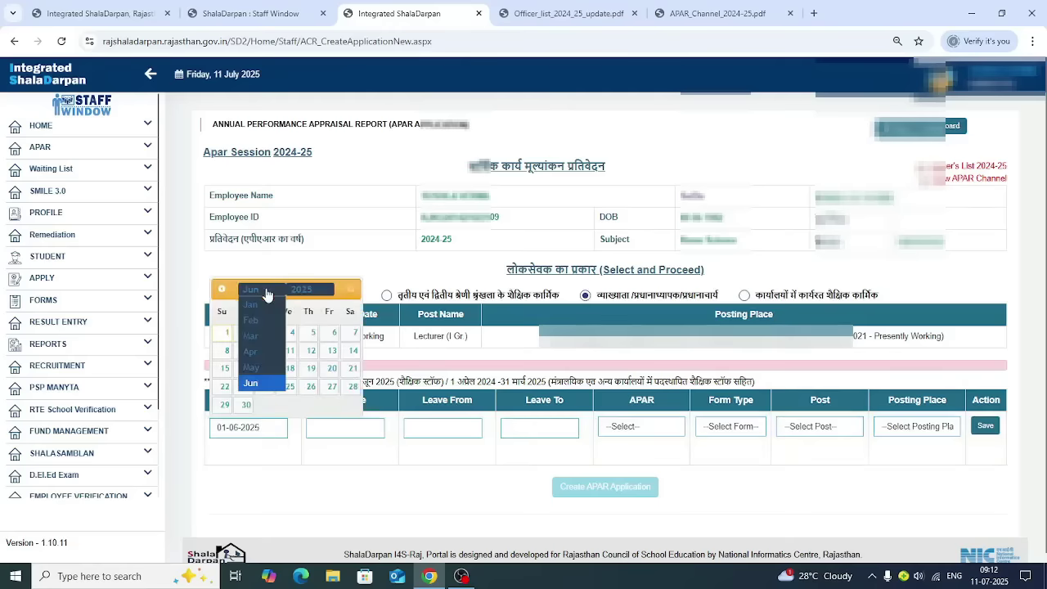
left_click(306, 291)
left_click(300, 367)
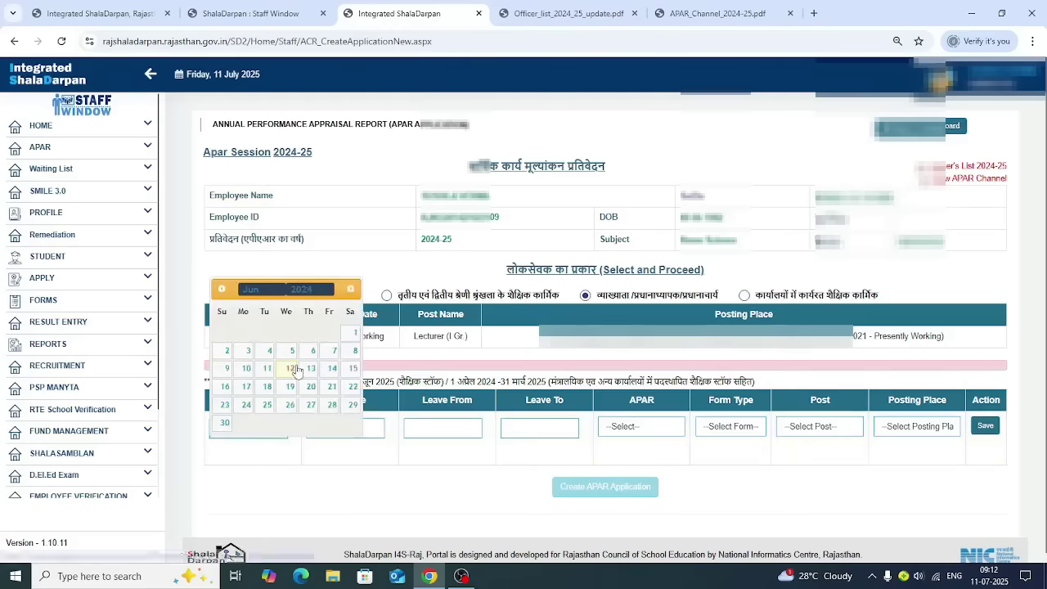
left_click(261, 291)
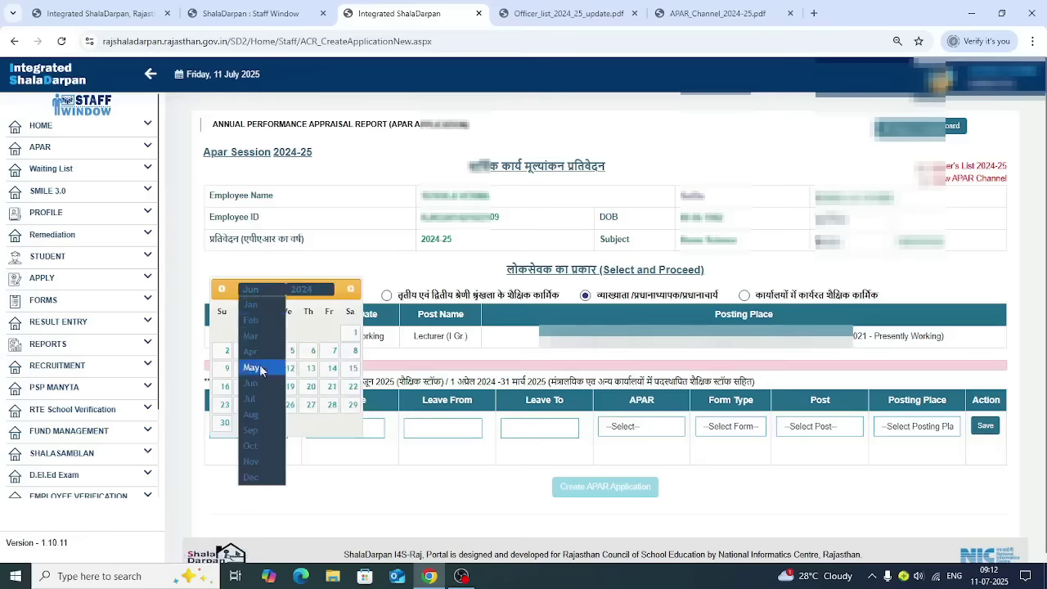
left_click(252, 398)
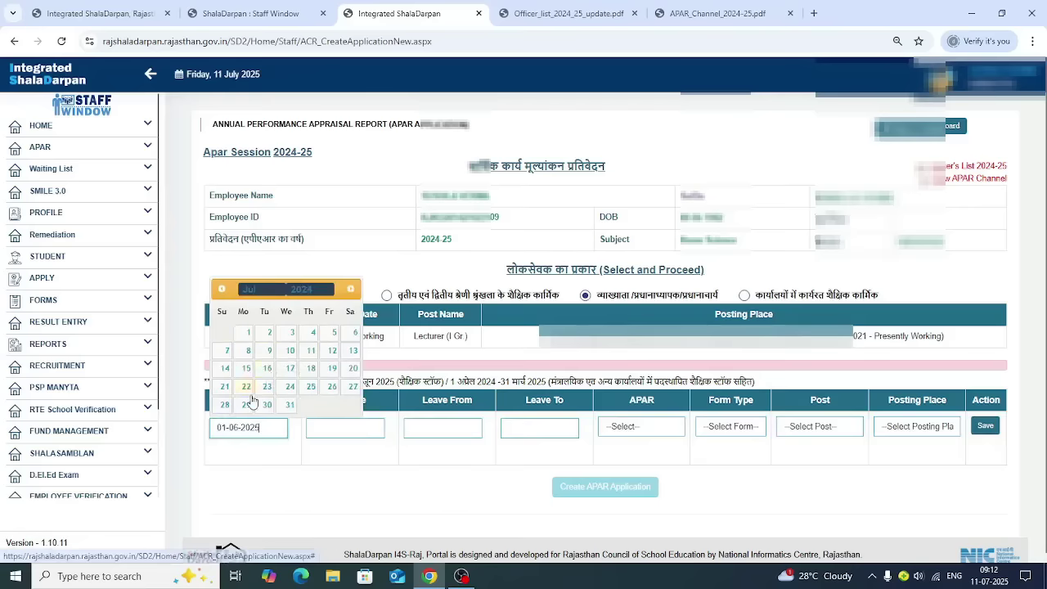
left_click(246, 342)
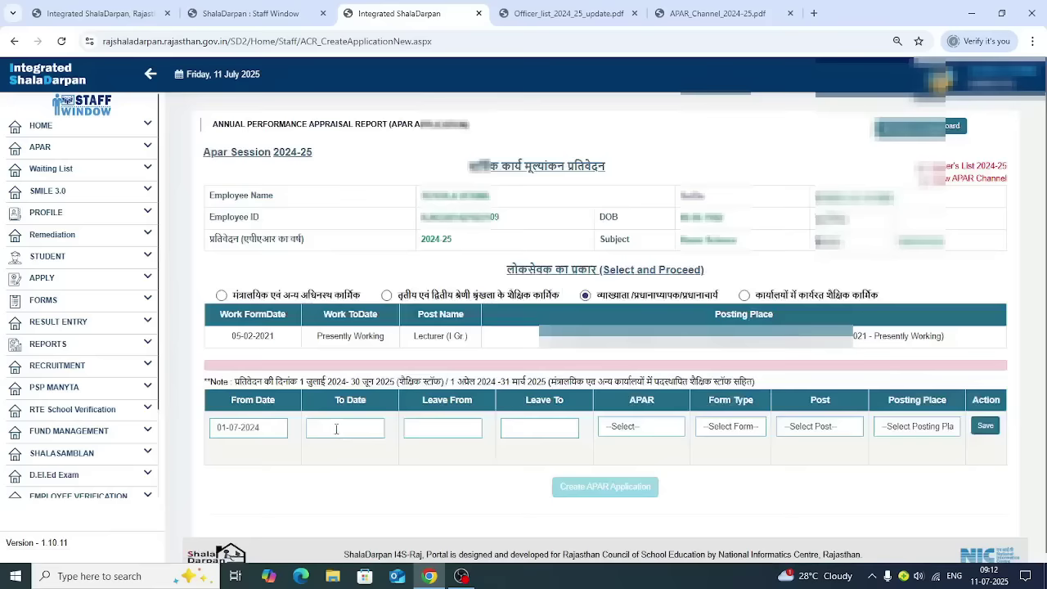
Set the To Date of the APAR period to 30-12-2024.
left_click(335, 428)
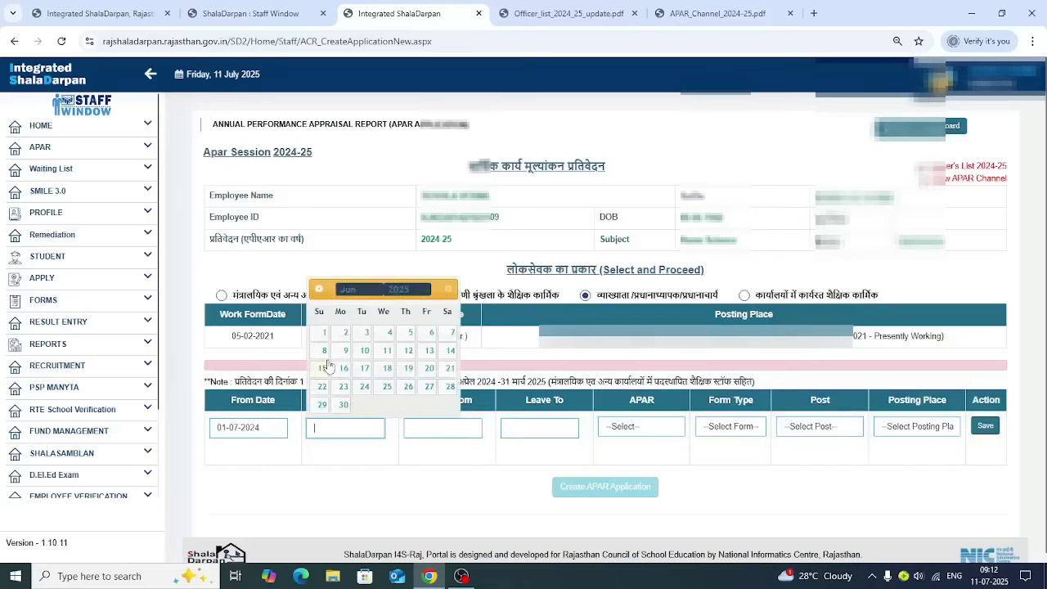
left_click(368, 291)
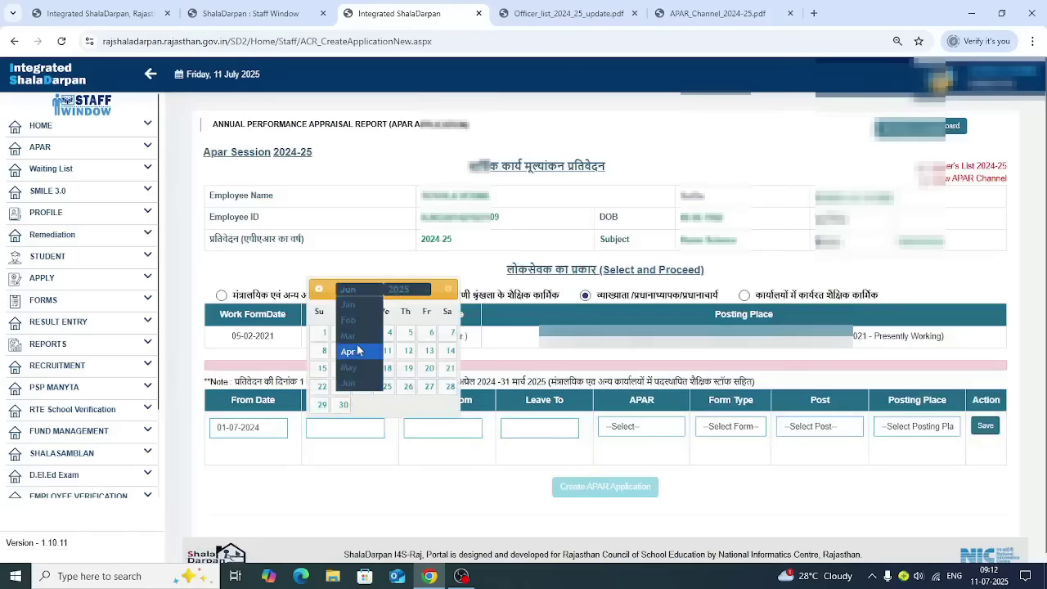
left_click(399, 290)
left_click(398, 367)
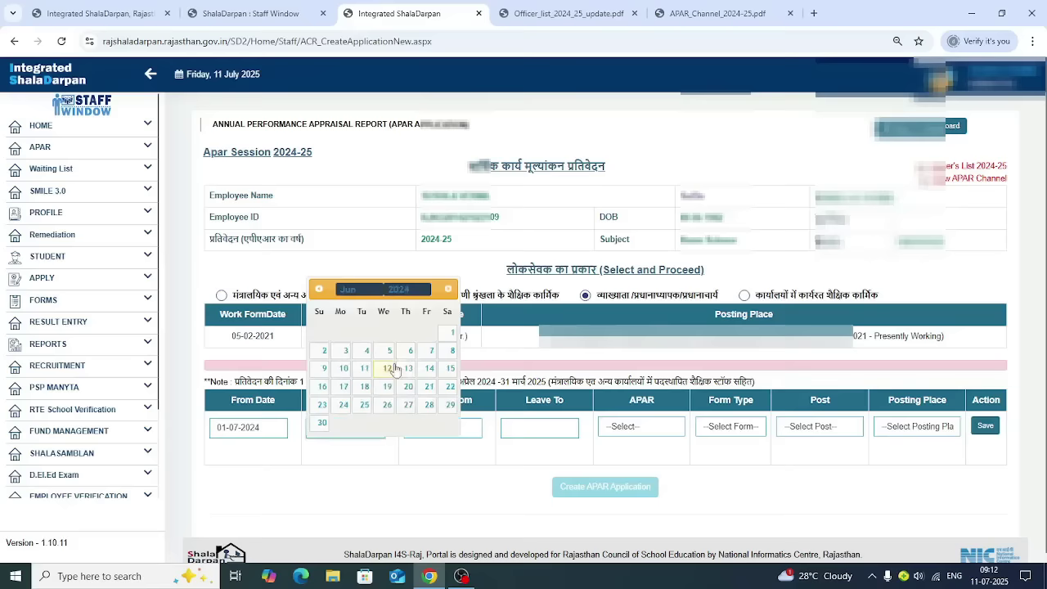
left_click(348, 289)
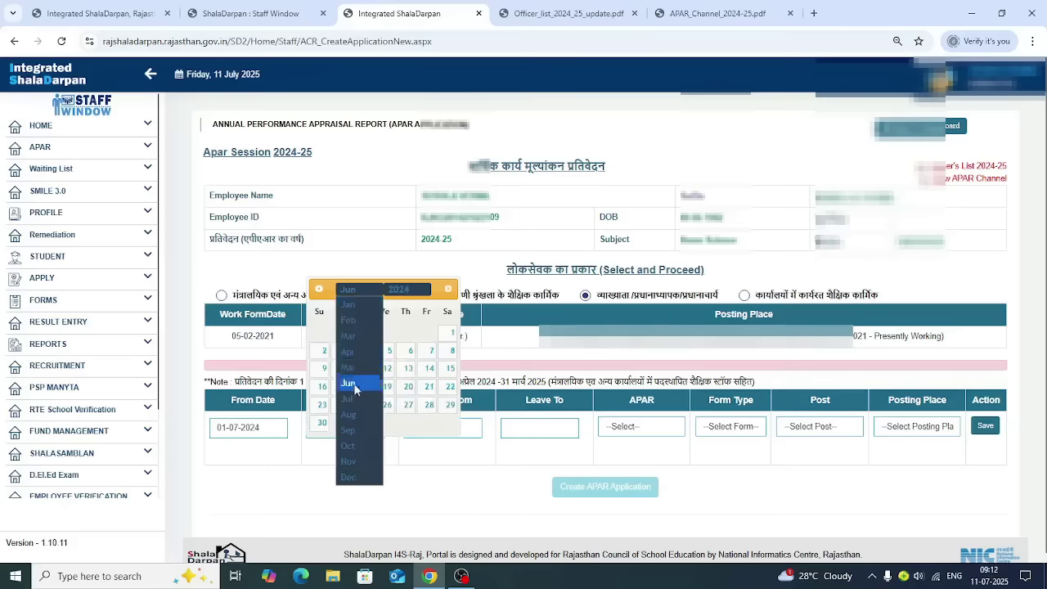
left_click(349, 477)
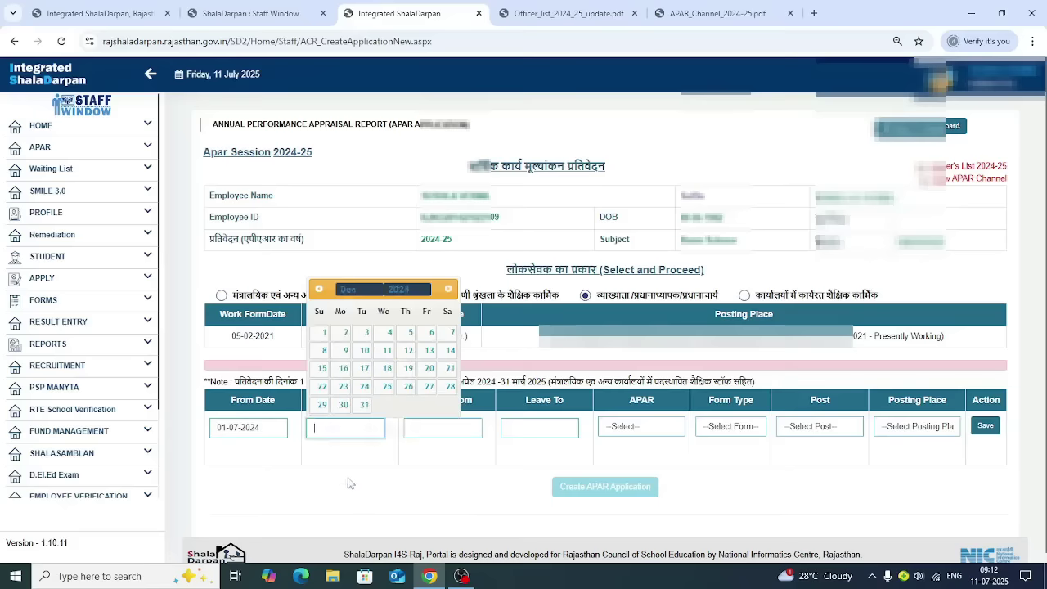
left_click(343, 406)
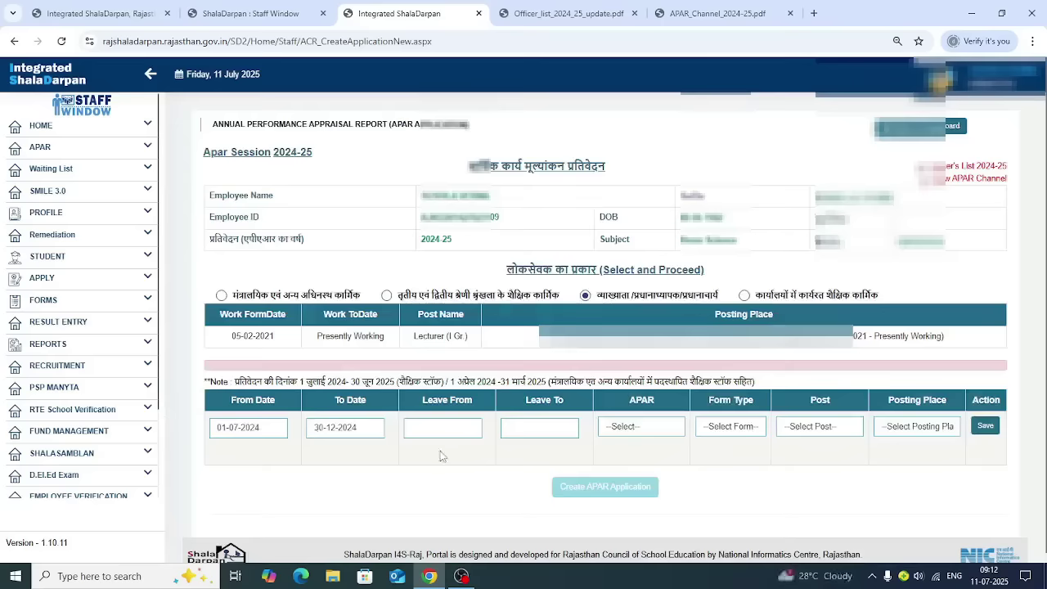
Set the APAR entry option to एपीएआर की प्रविष्टि की जानी है। and check the period's From and To dates.
left_click(642, 426)
left_click(636, 465)
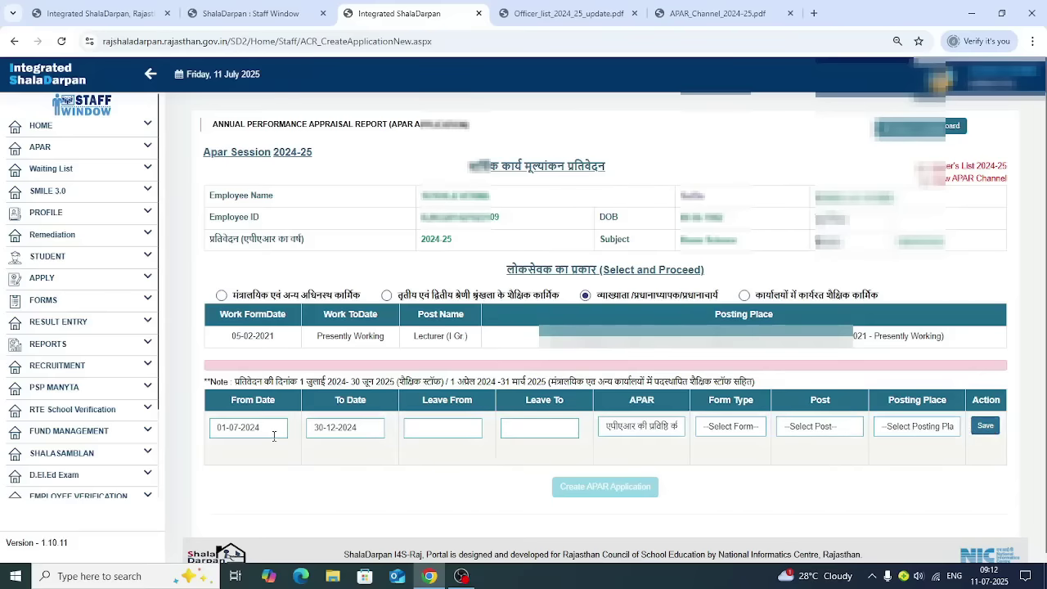
left_click_drag(268, 429, 215, 428)
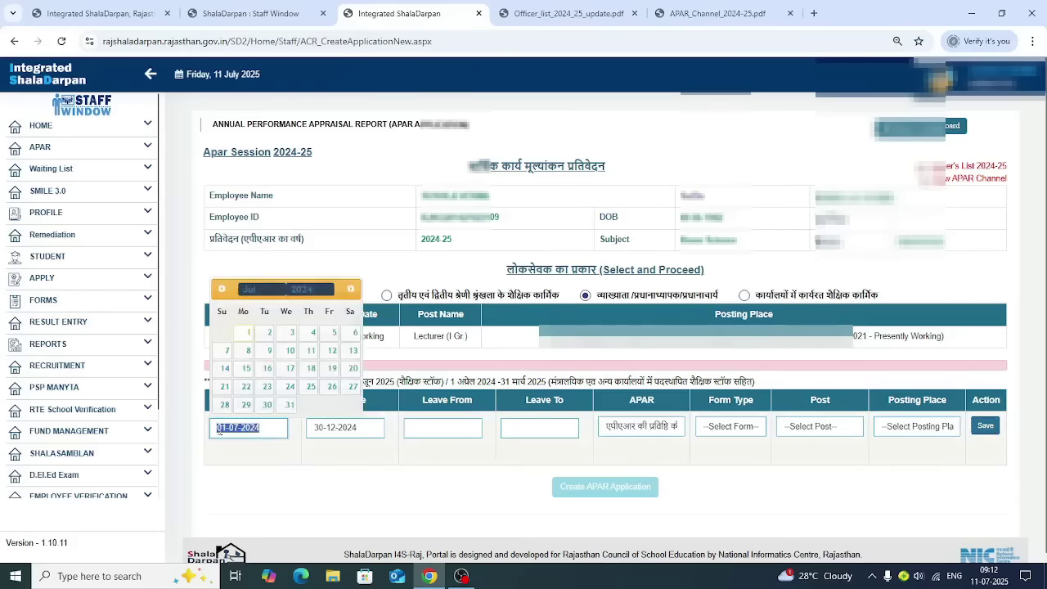
left_click(269, 435)
left_click(361, 429)
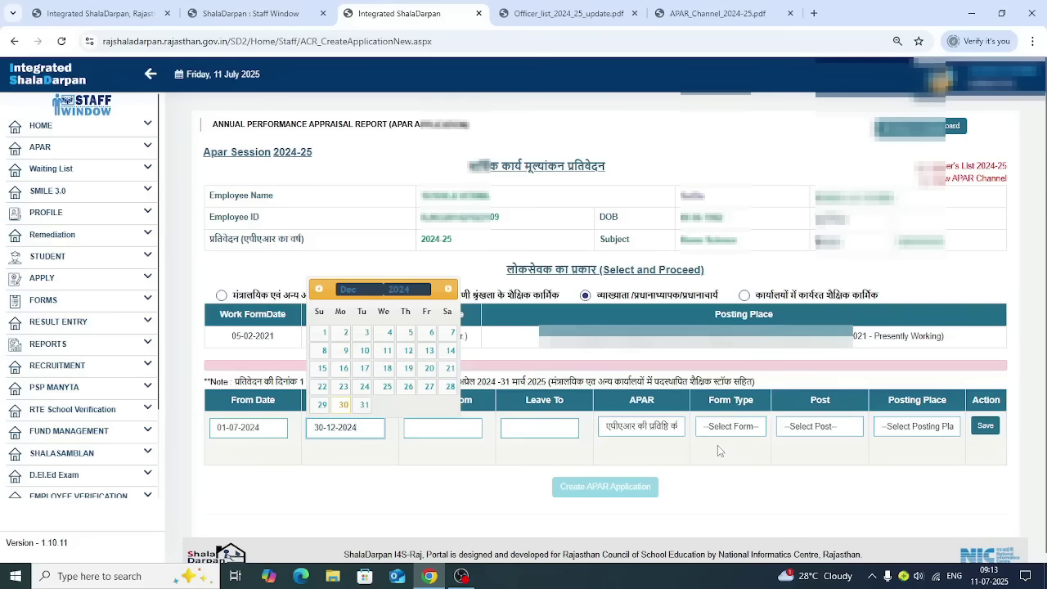
left_click(442, 458)
Set the To Date of the APAR period to 30-06-2025.
left_click(280, 427)
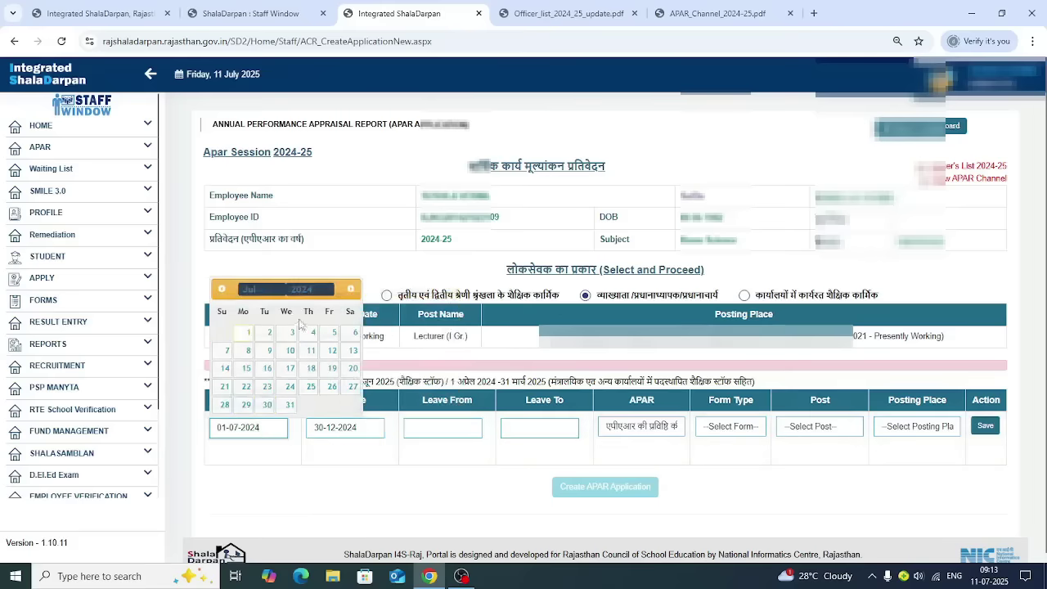
left_click(305, 293)
left_click(275, 291)
left_click(326, 473)
left_click(356, 428)
left_click(365, 295)
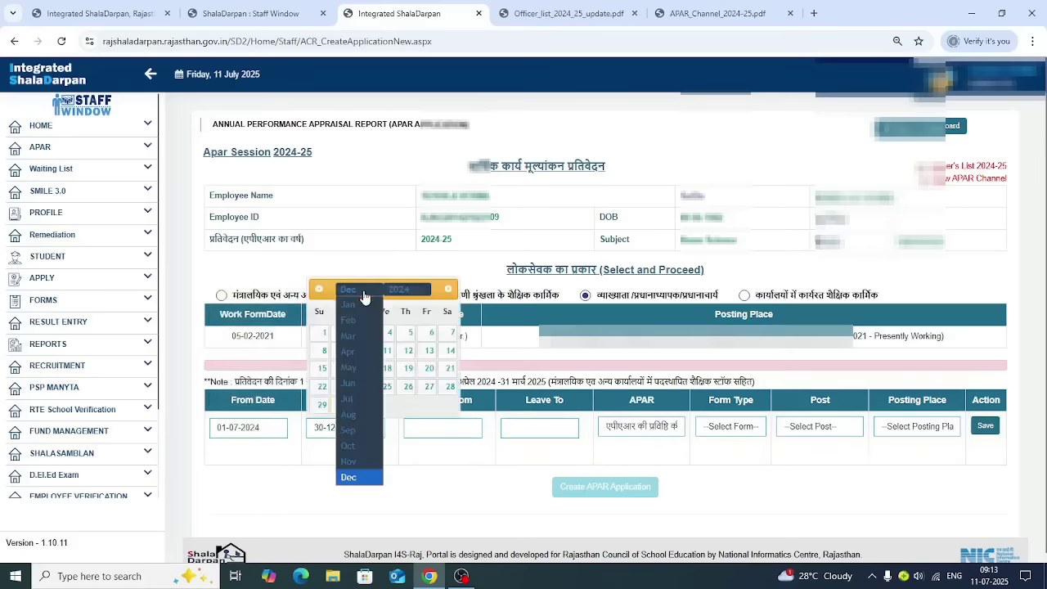
left_click(399, 289)
left_click(404, 387)
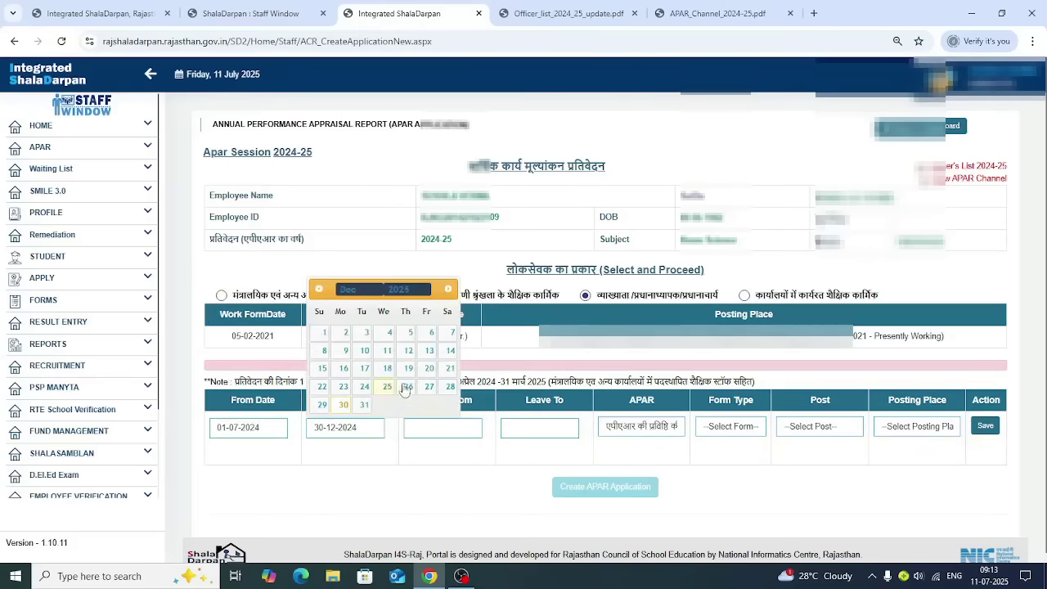
left_click(347, 405)
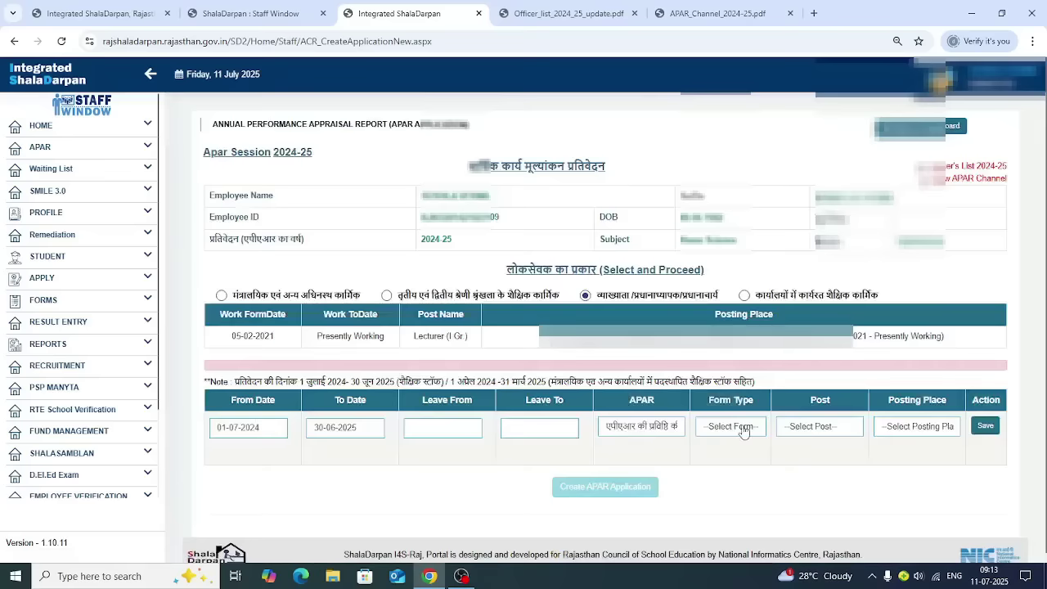
Choose the form type राज्य शिक्षा सेवा अधिकारियों के लिए, keeping the APAR option एपीएआर की प्रविष्टि की जानी है।.
left_click(743, 430)
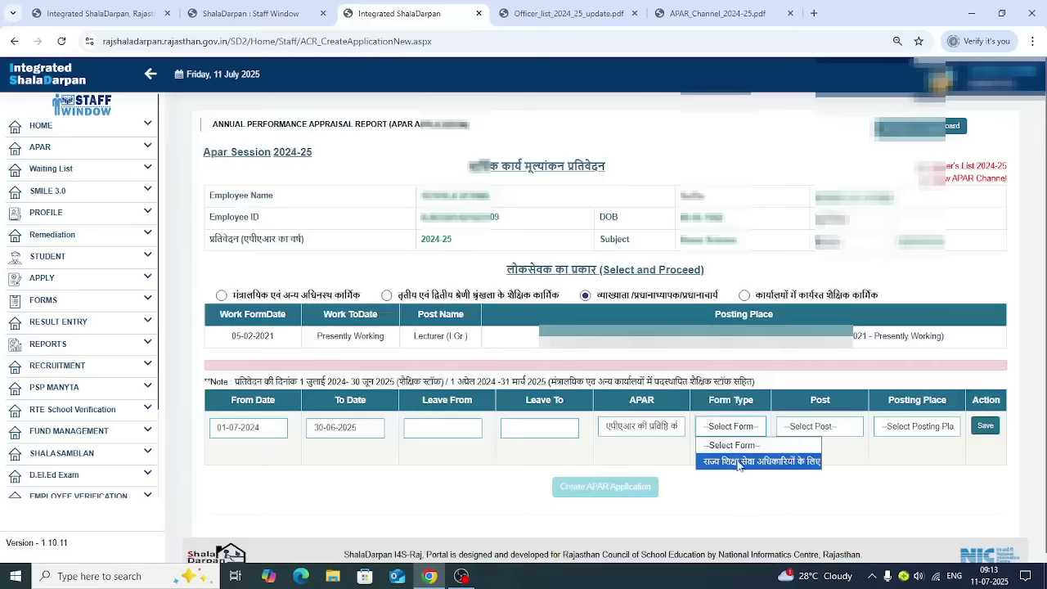
left_click(656, 430)
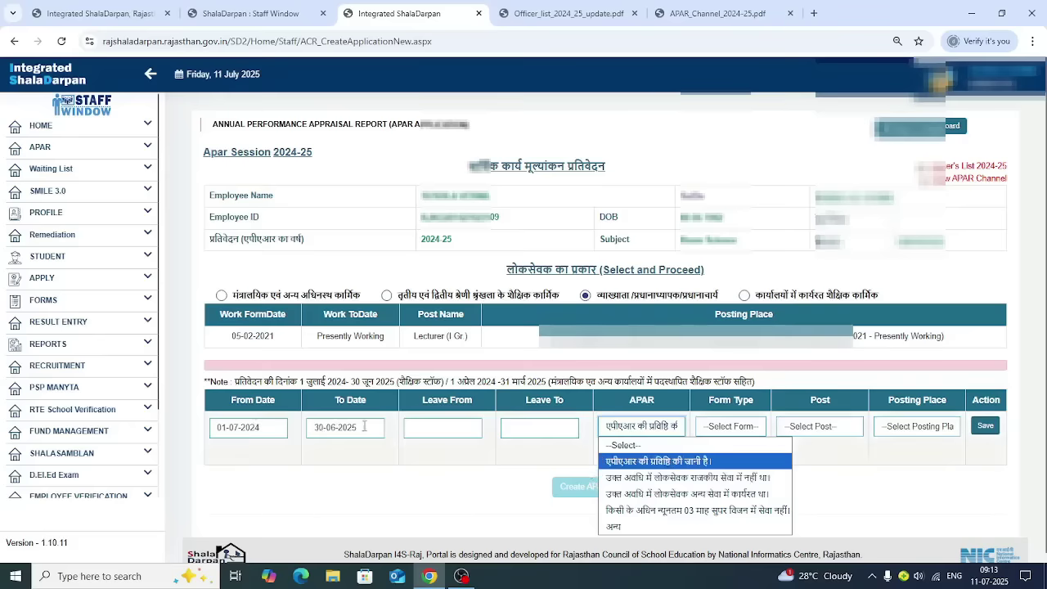
left_click(617, 463)
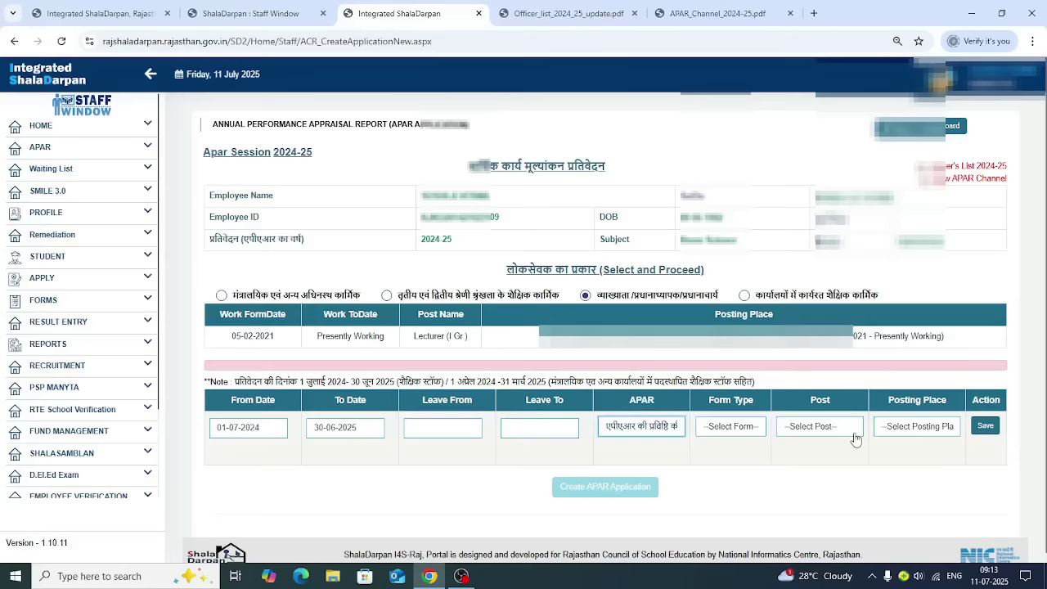
left_click(731, 426)
left_click(737, 461)
Set the post to Lecturer (I Gr.), choose the presently working posting place, and save the APAR period row.
left_click(813, 429)
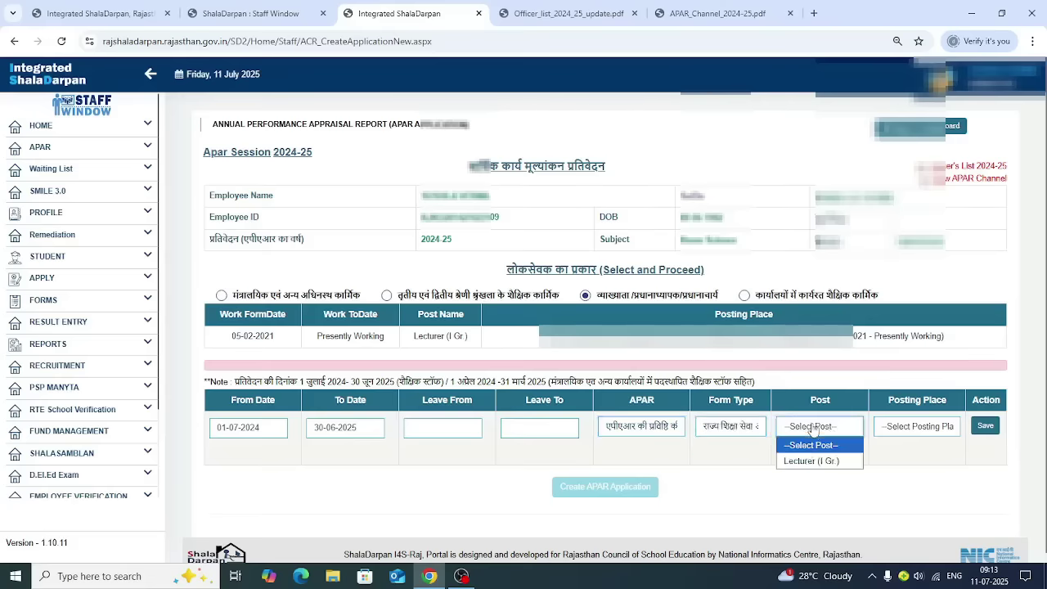
left_click(806, 461)
left_click(909, 427)
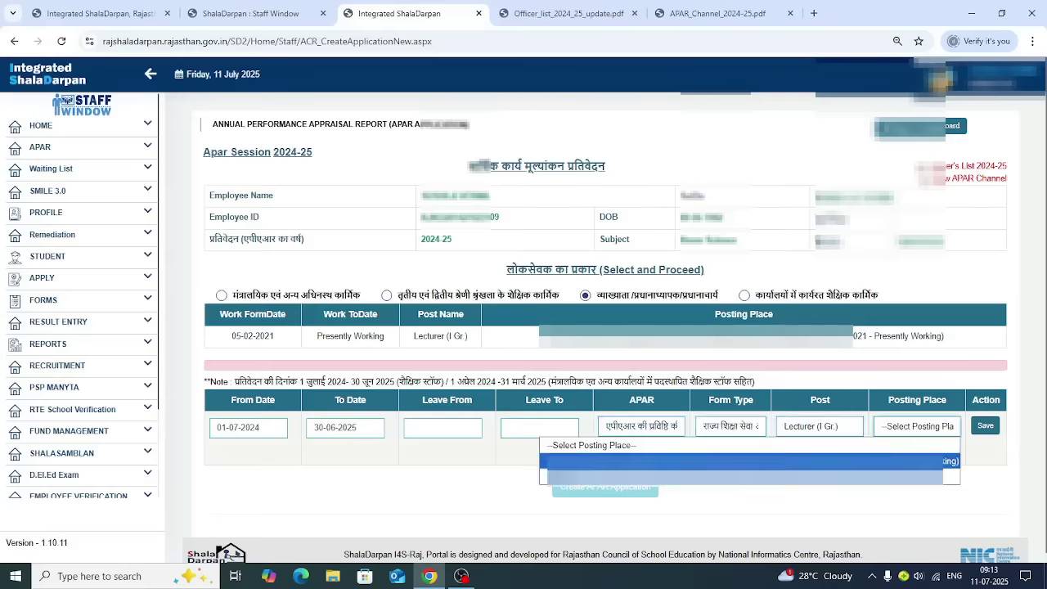
left_click(908, 461)
left_click(986, 426)
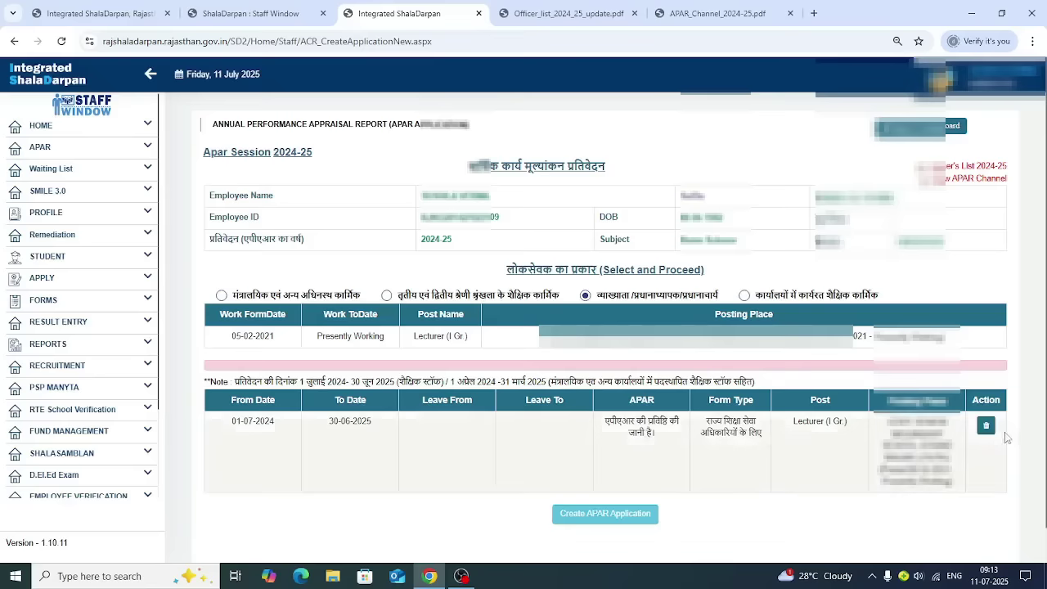
Create the APAR application and open the officer selection for the period 01/07/2024 to 30/06/2025.
left_click(604, 519)
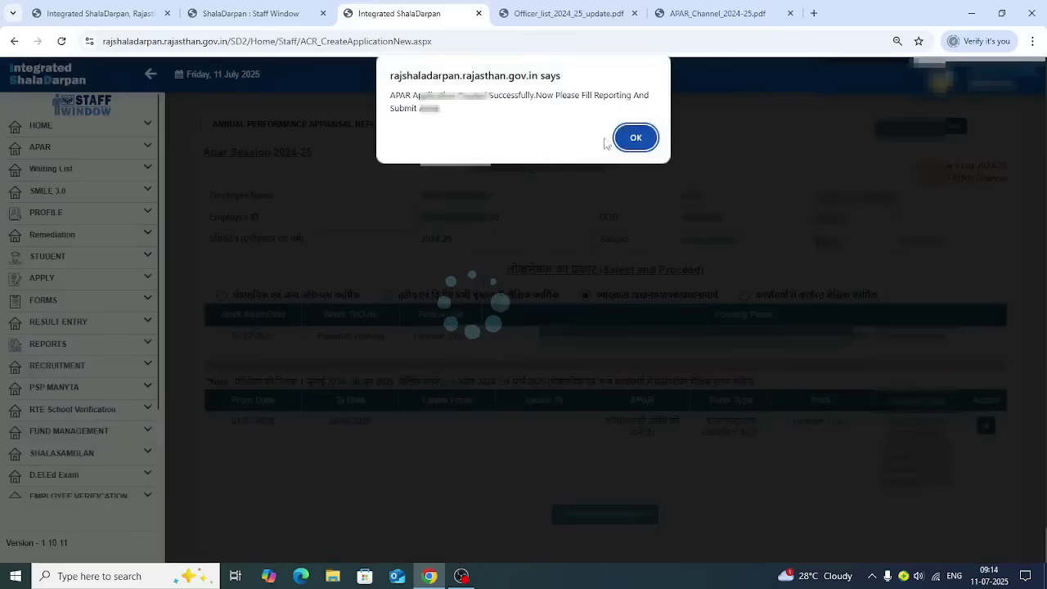
left_click(635, 139)
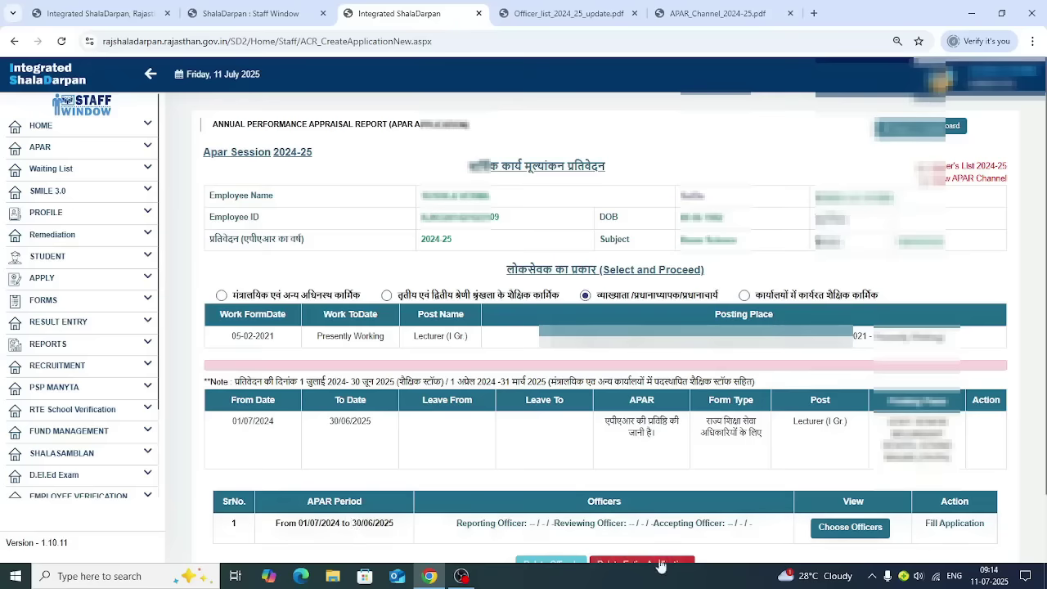
left_click(857, 534)
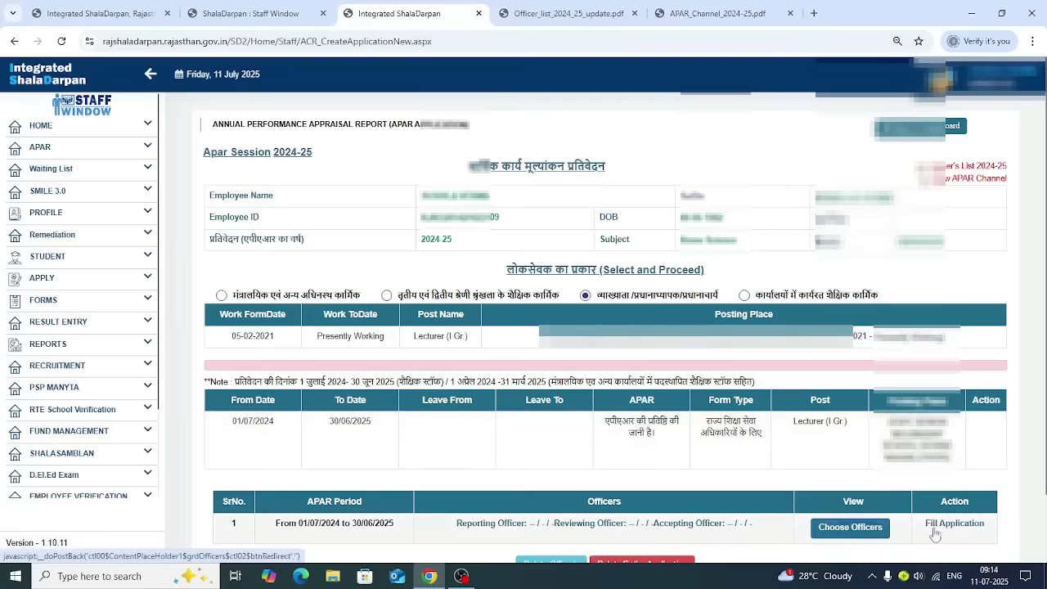
left_click(847, 531)
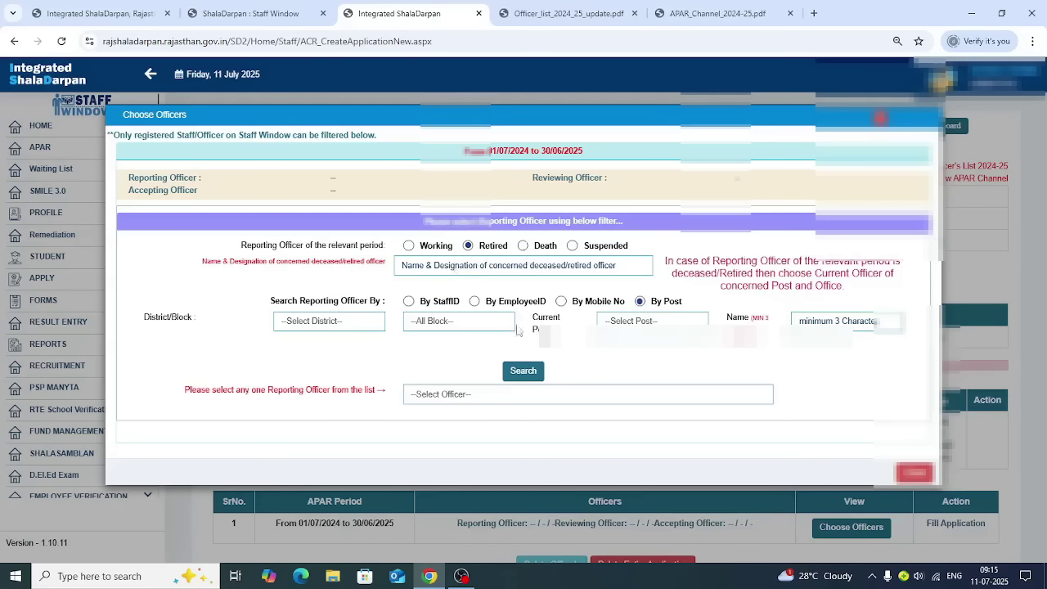
Search for the reporting officer as Working by mobile number, entering the officer's number, and choose the matching officer from the list.
left_click(409, 246)
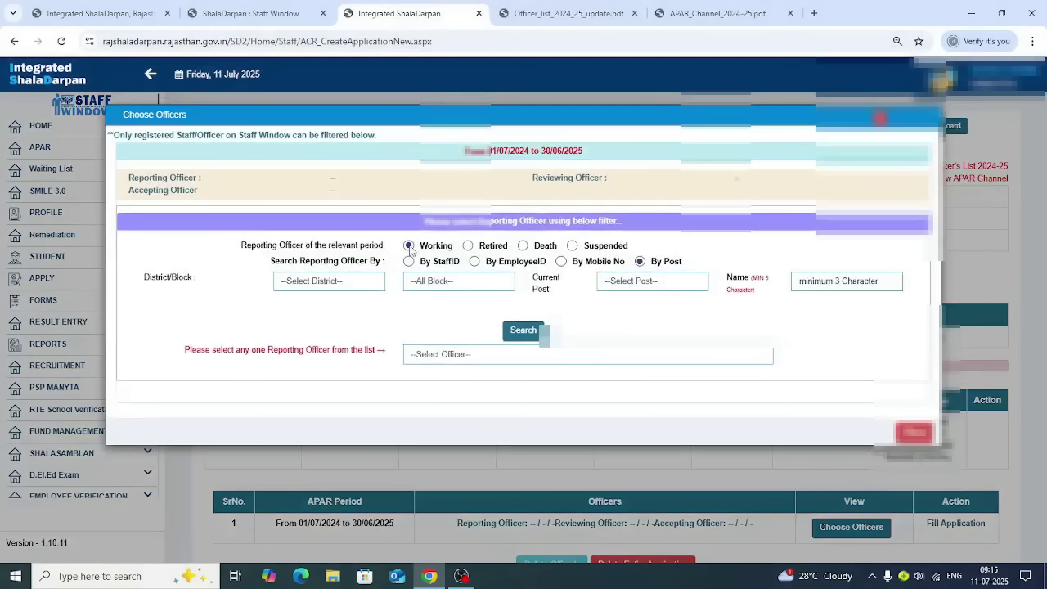
left_click(562, 263)
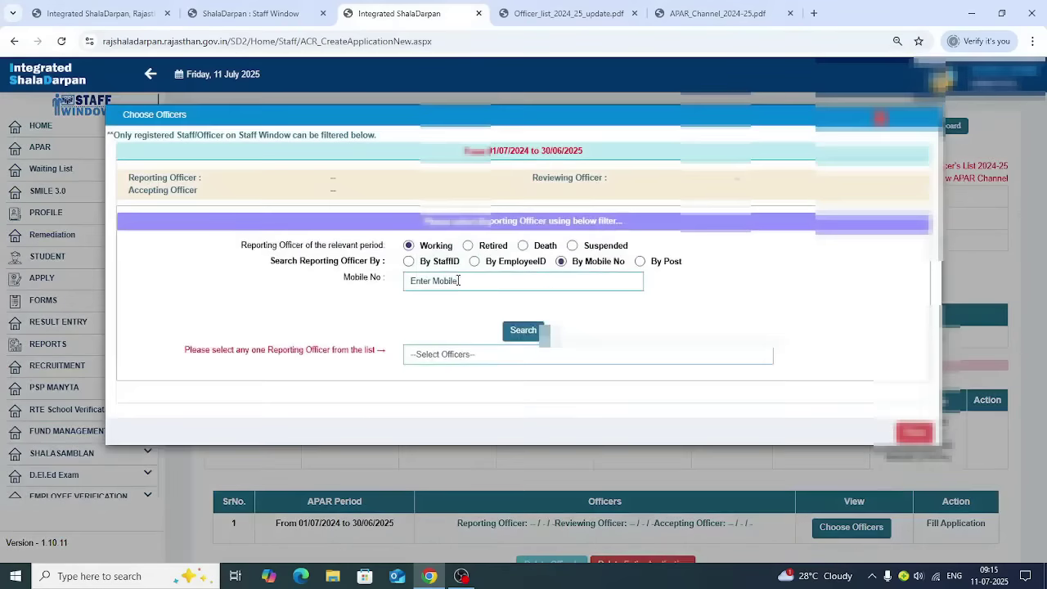
left_click(458, 281)
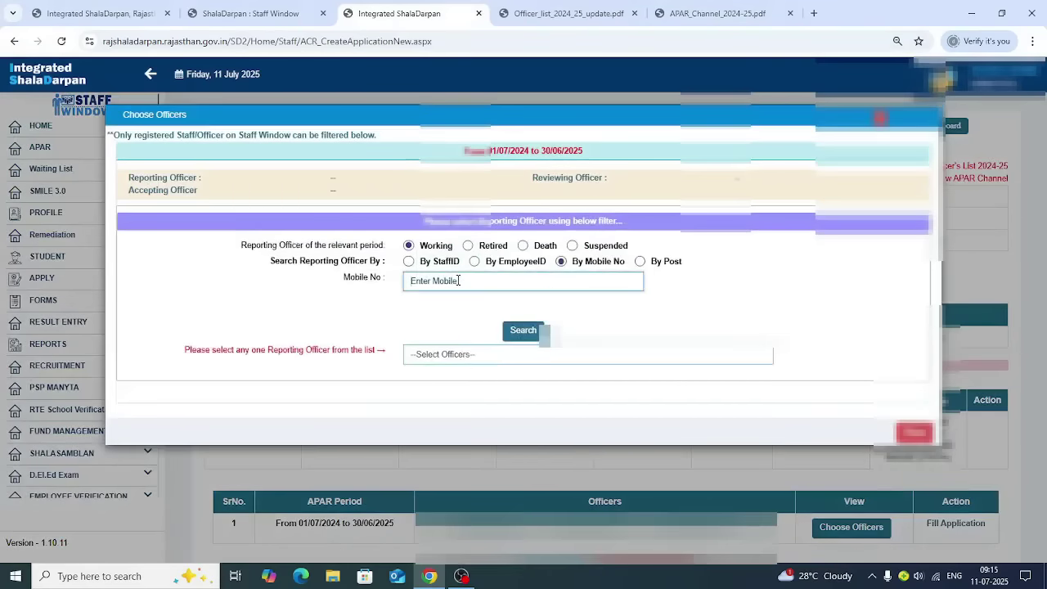
type("96678")
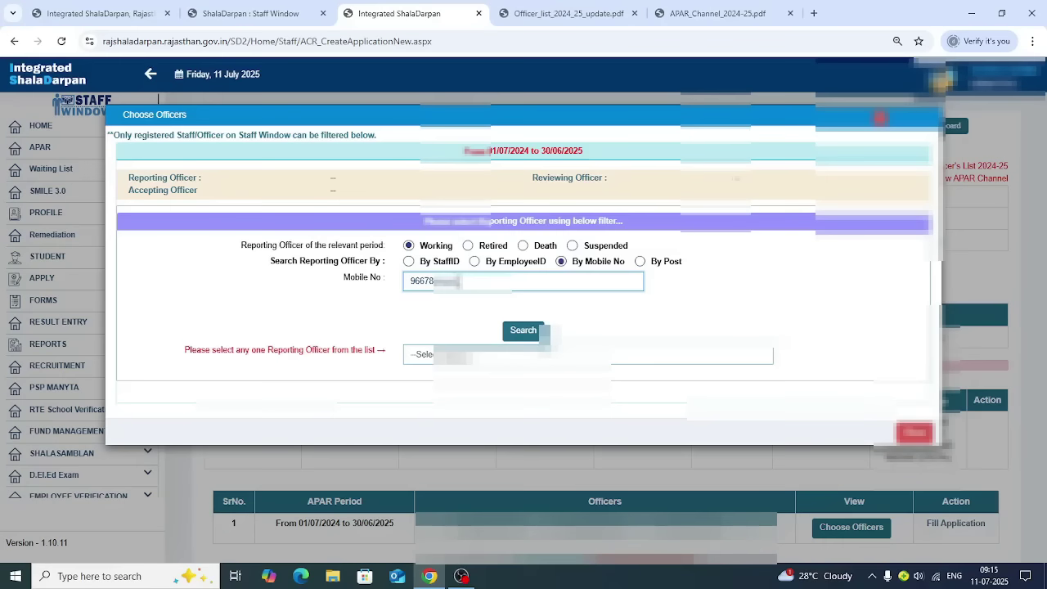
left_click(521, 332)
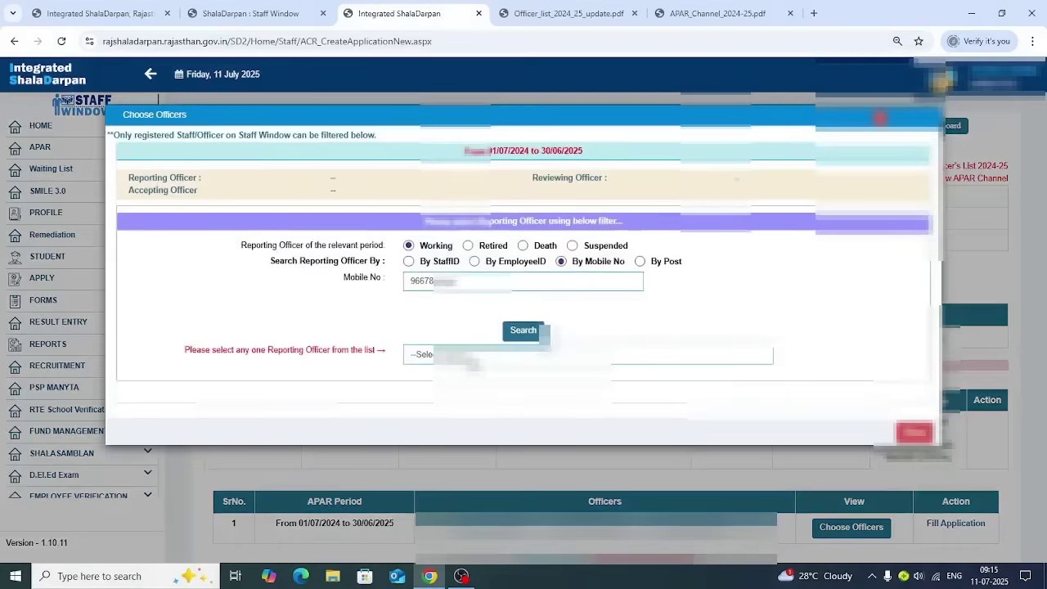
left_click(466, 354)
left_click(462, 387)
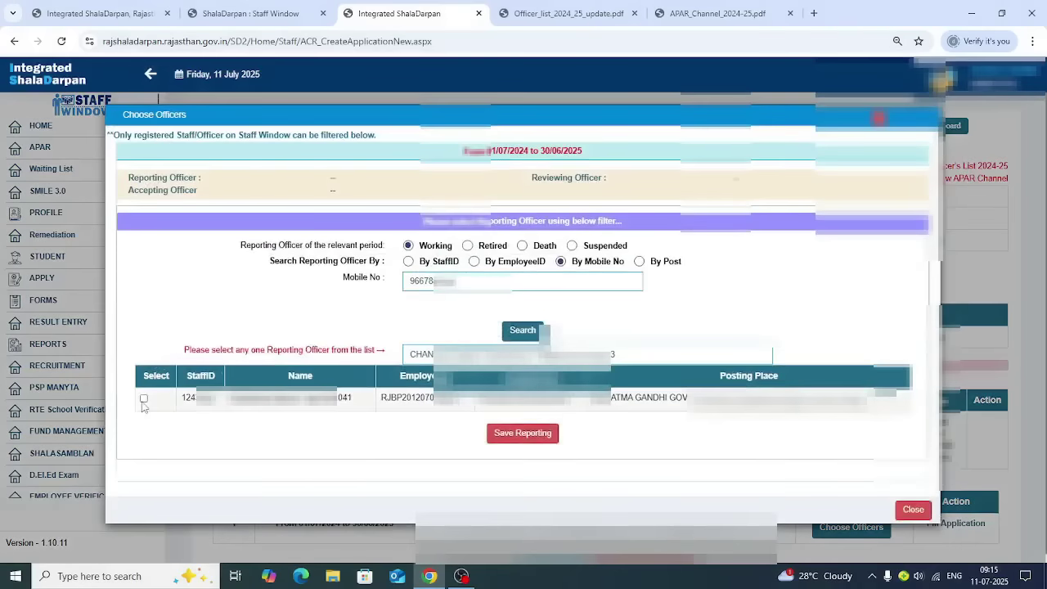
Mark the found officer's row and save that officer as the reporting officer.
left_click(144, 398)
left_click(527, 442)
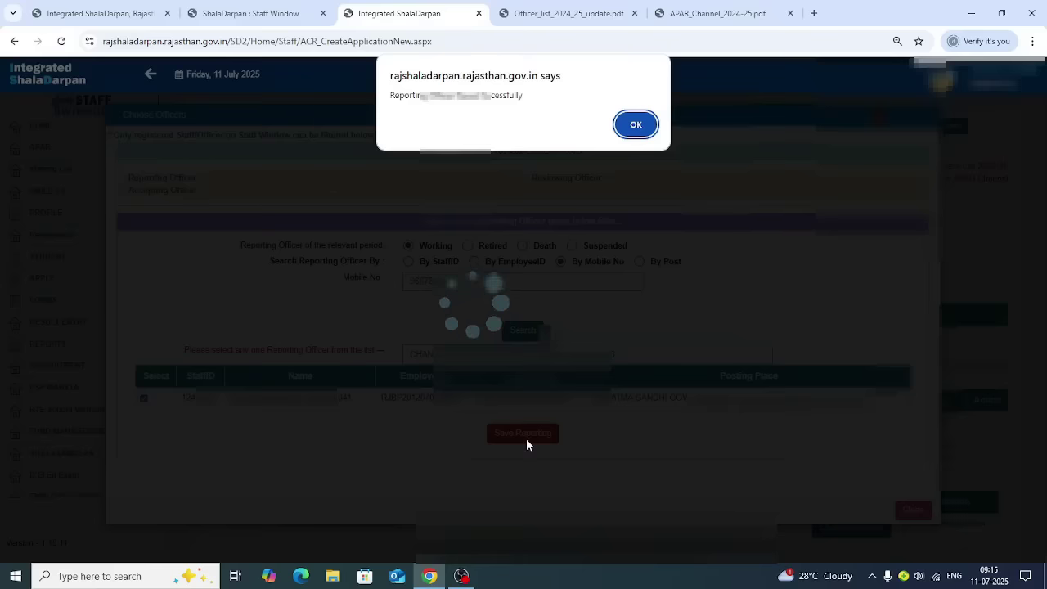
left_click(636, 124)
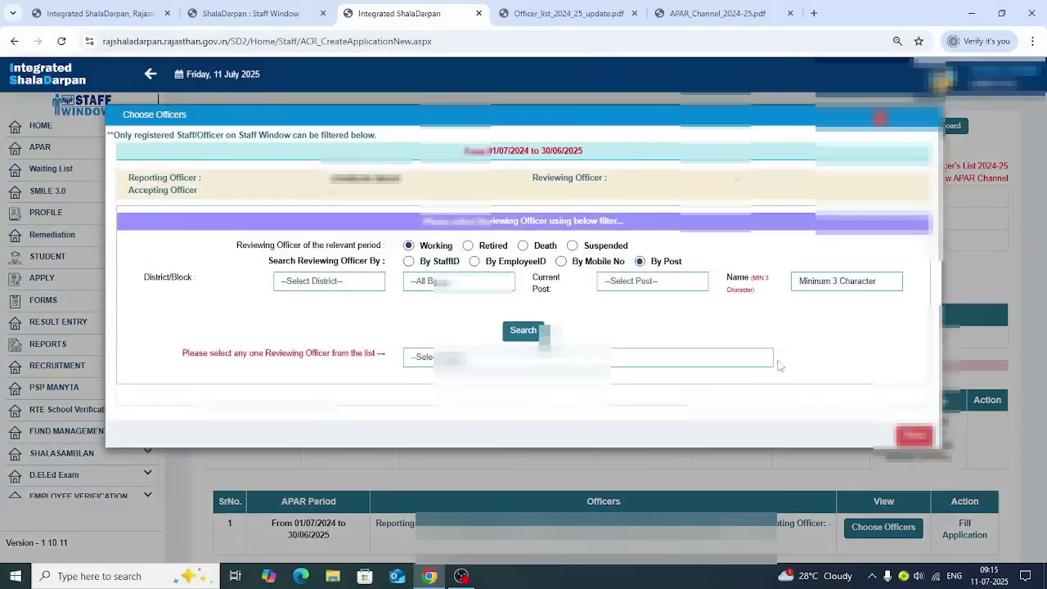
Search for the reviewing officer by mobile number, entering the officer's number, and choose the matching officer from the list.
left_click(562, 262)
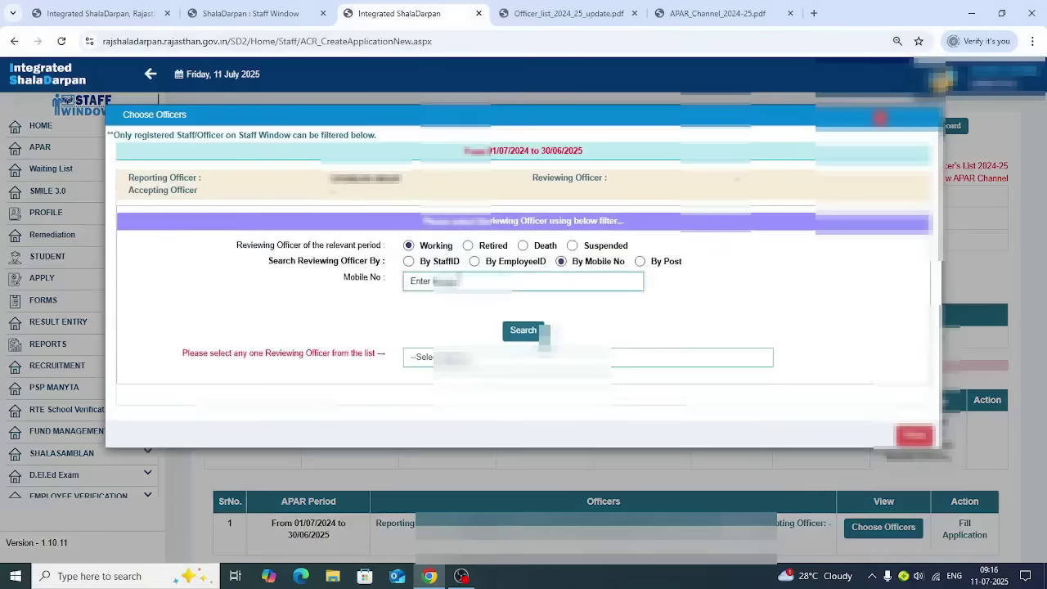
type("99500")
left_click(523, 330)
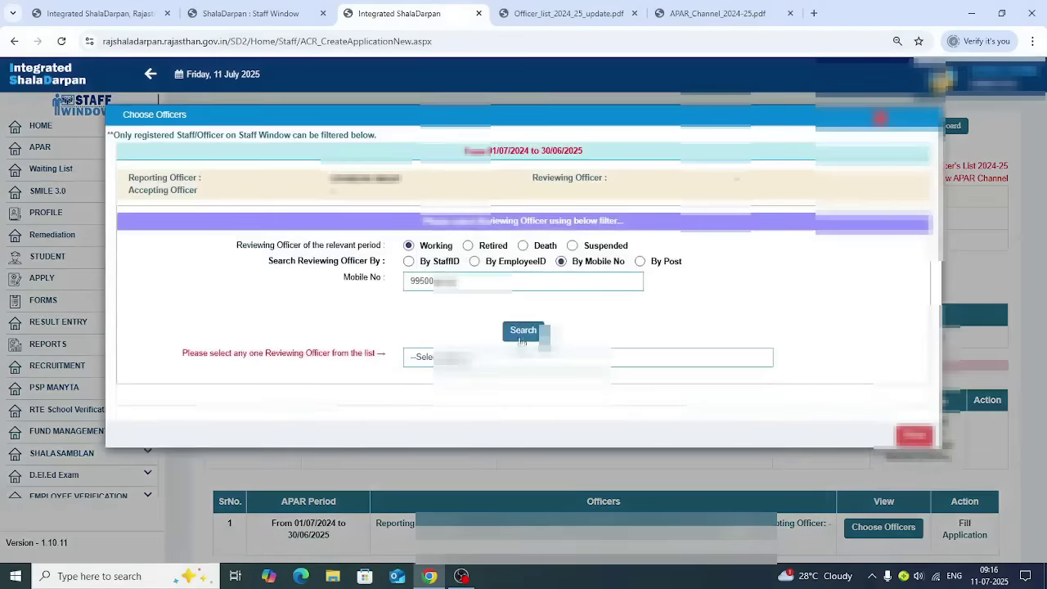
left_click(487, 360)
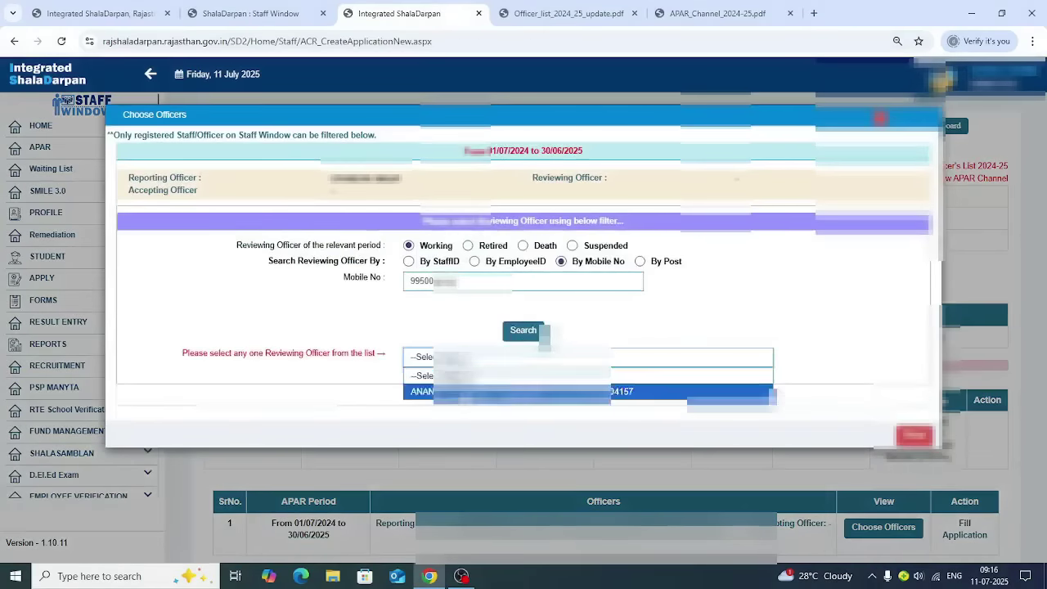
left_click(481, 388)
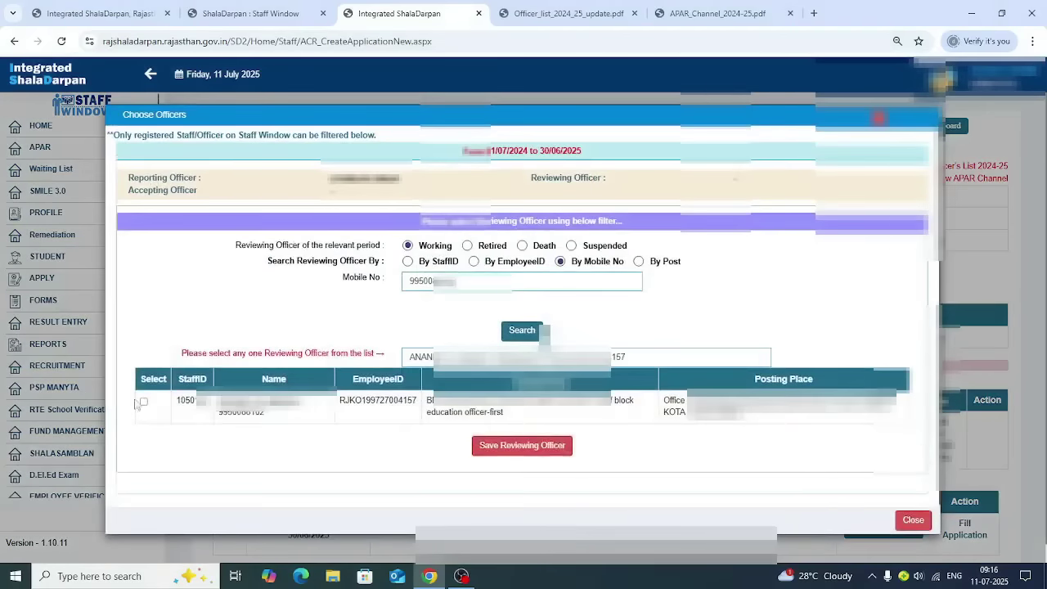
Mark the found officer's row and save that officer as the reviewing officer.
left_click(143, 402)
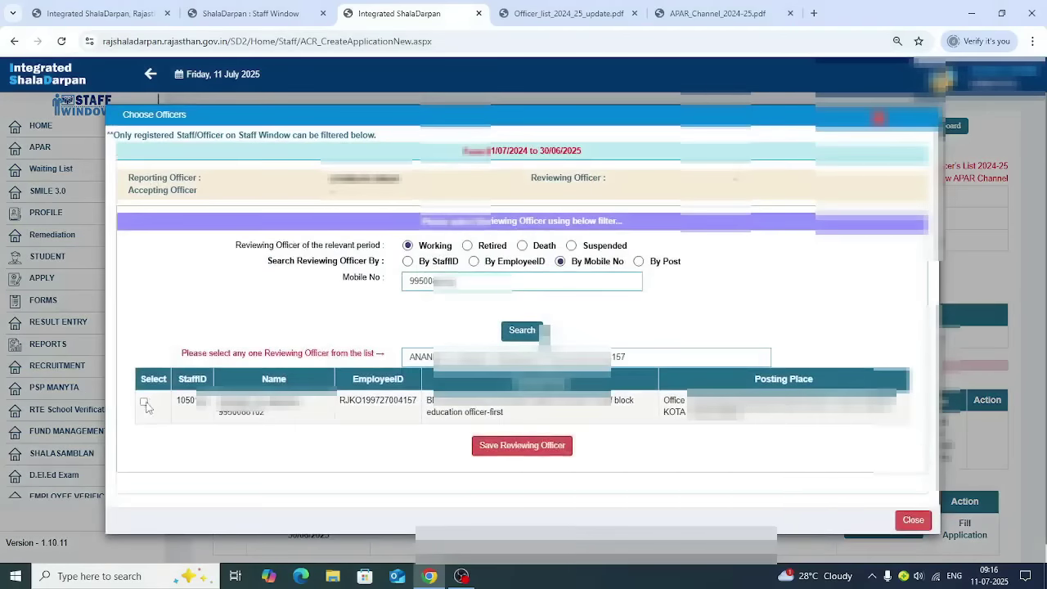
left_click(535, 446)
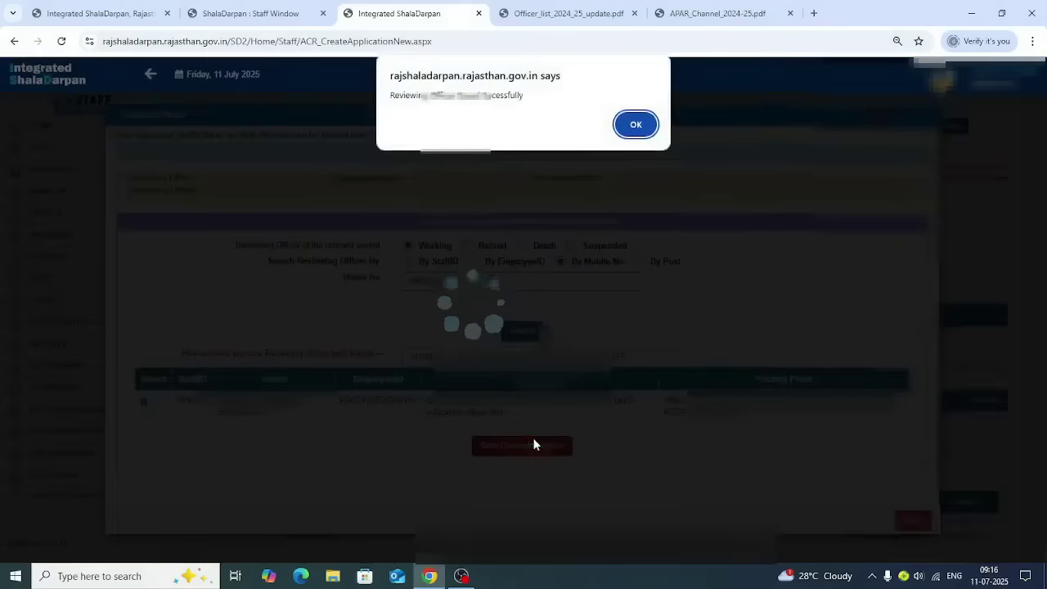
left_click(641, 119)
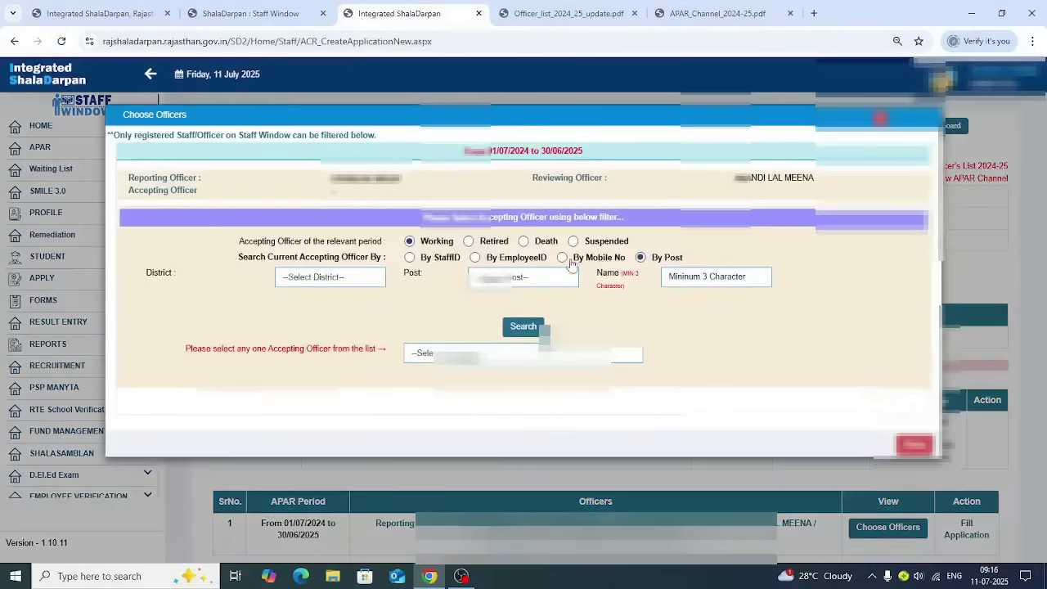
Search for the accepting officer by mobile number, entering the officer's number, and save the matching officer as accepting officer.
left_click(562, 257)
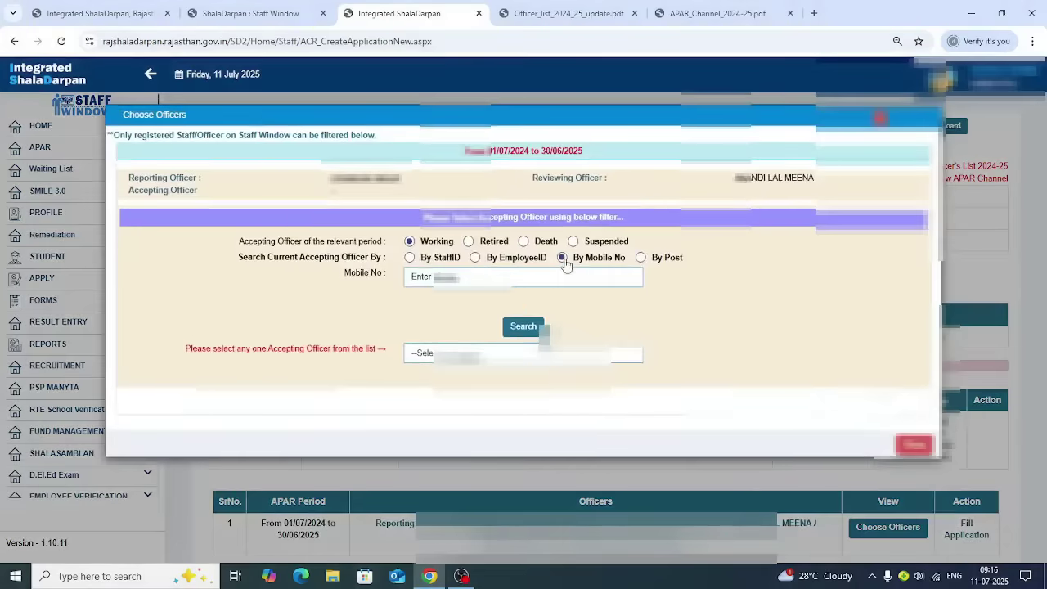
left_click(495, 283)
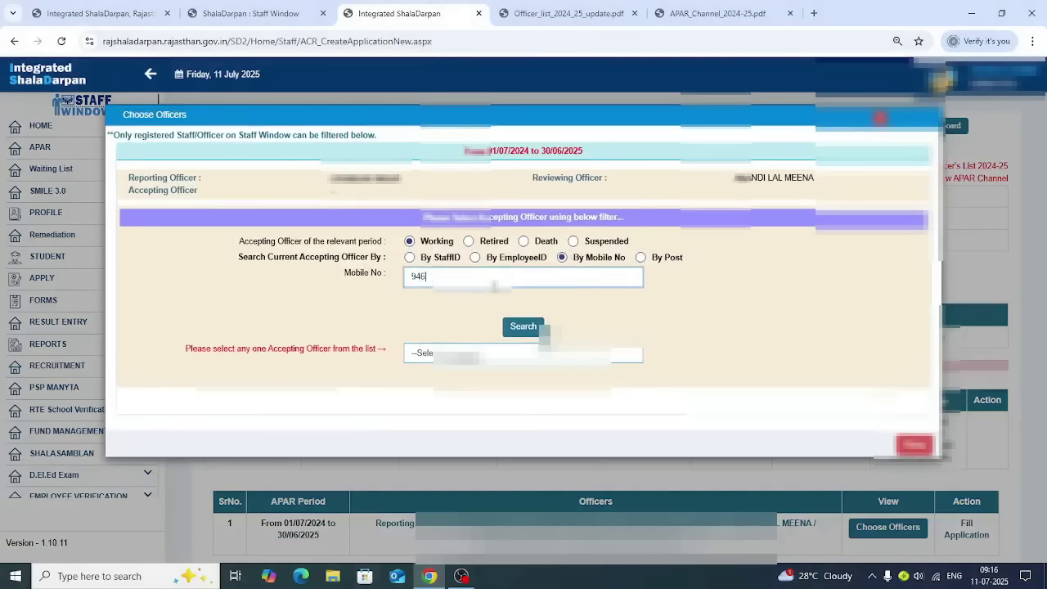
type("94607??")
left_click(524, 327)
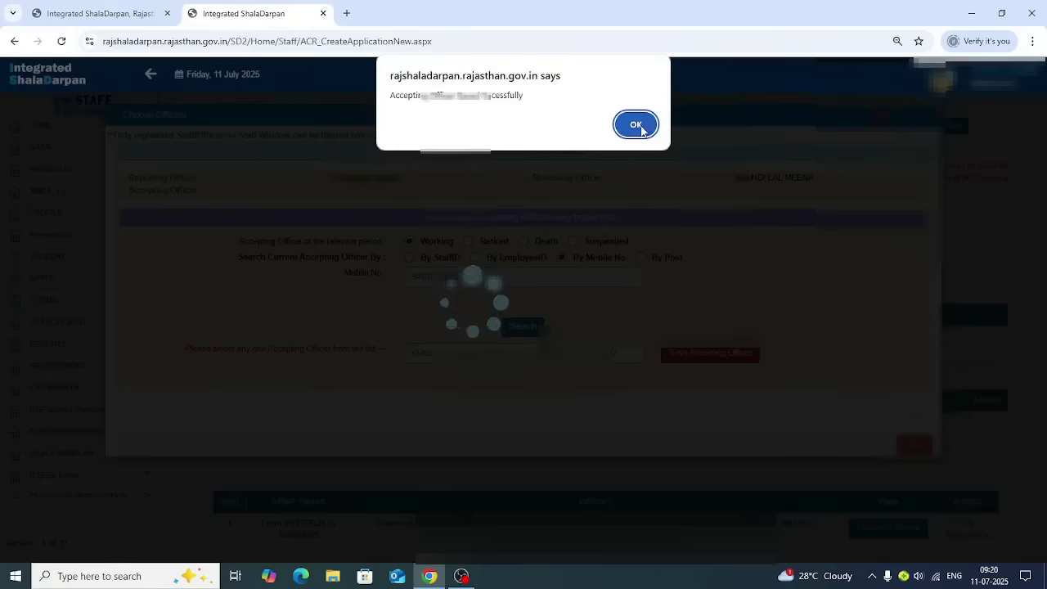
left_click(642, 125)
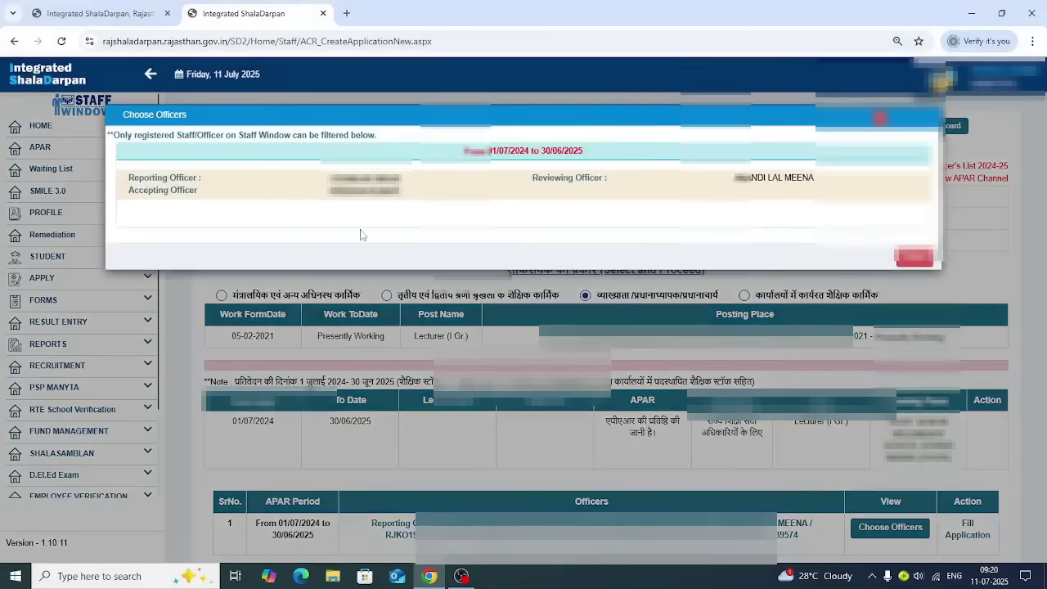
Close the officer selection and open the fill-in application form for the period 01/07/2024 to 30/06/2025.
left_click(912, 260)
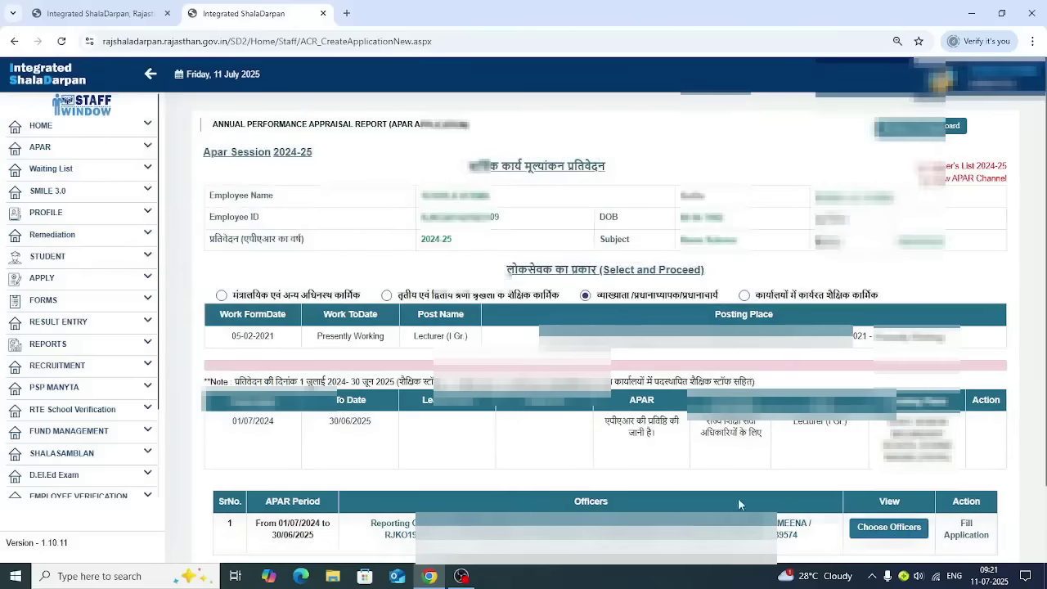
scroll(724, 491, "down", 2)
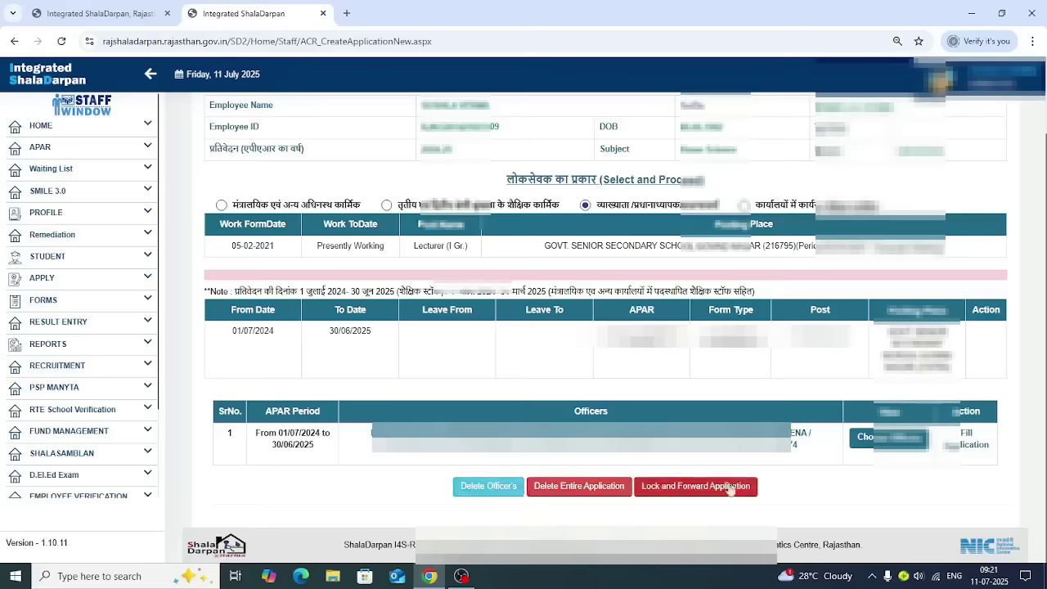
left_click(969, 439)
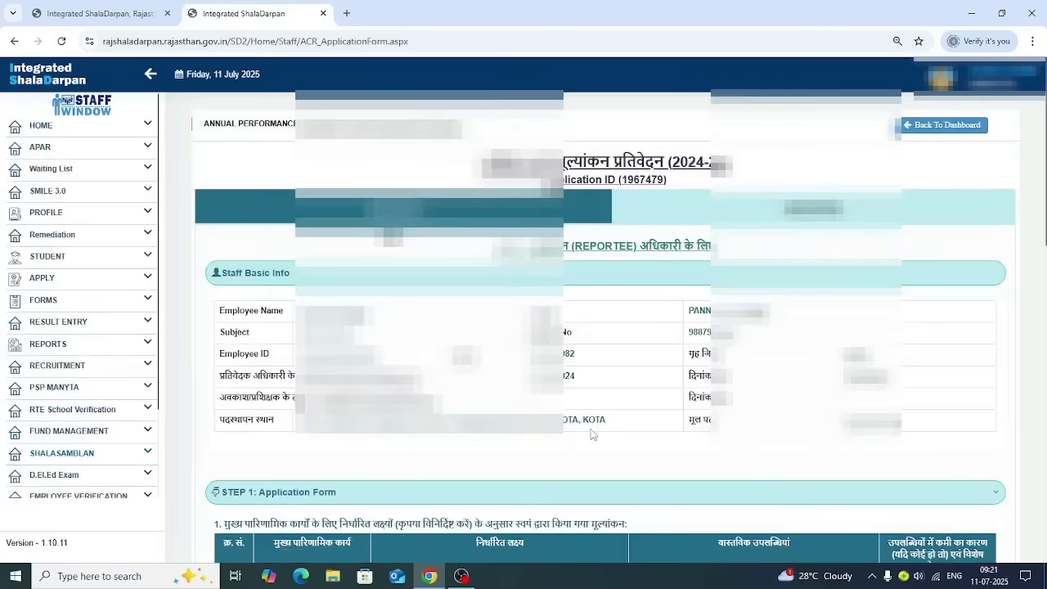
Fill the शैक्षिक row of the self-assessment table with target 100, actual achievement 100 and shortfall reason nil.
scroll(593, 434, "down", 4)
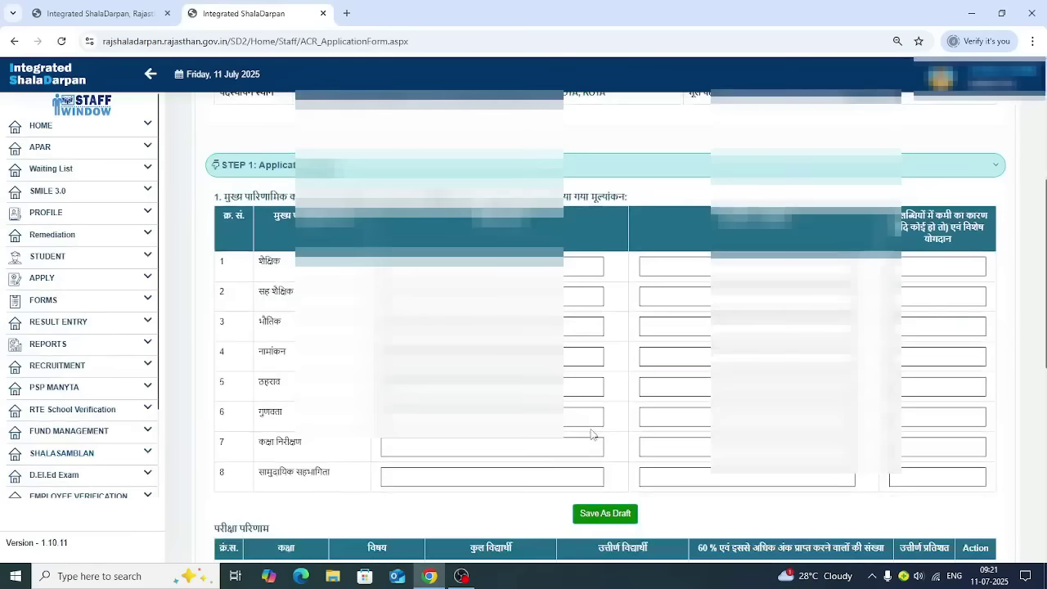
left_click(415, 270)
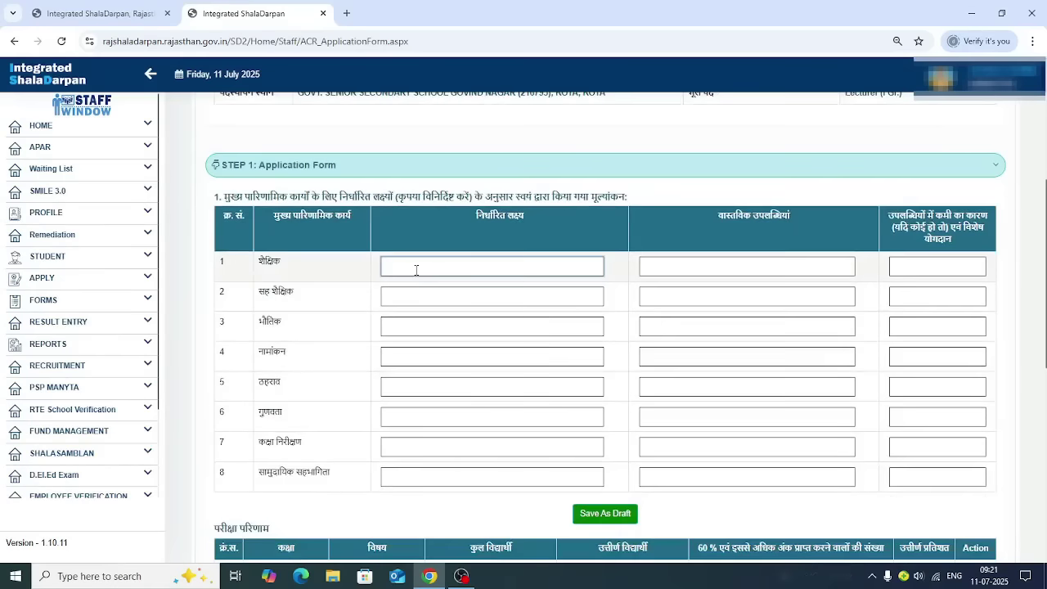
key("Tab")
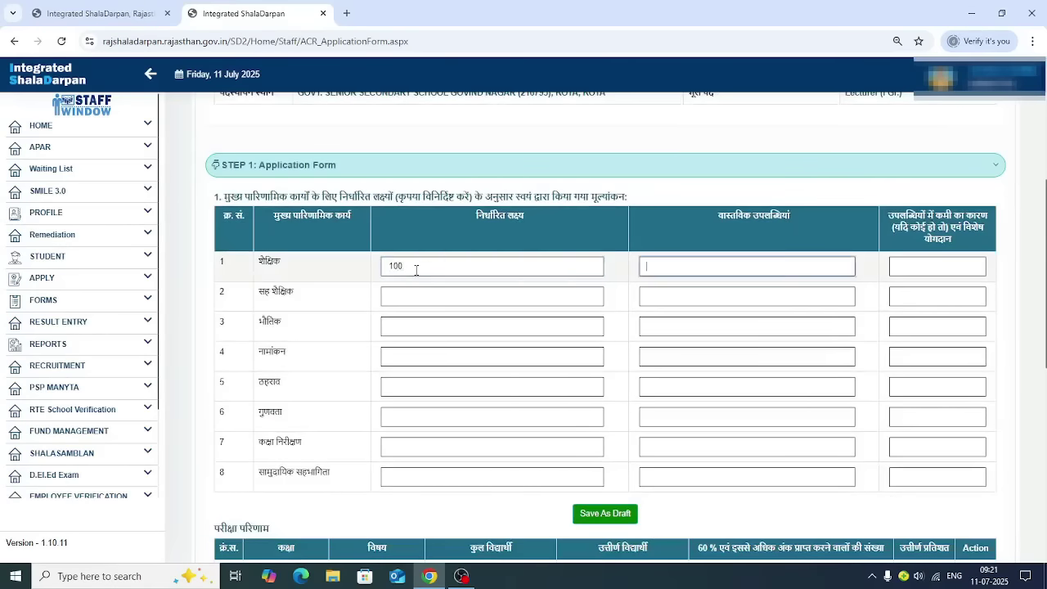
key("Tab")
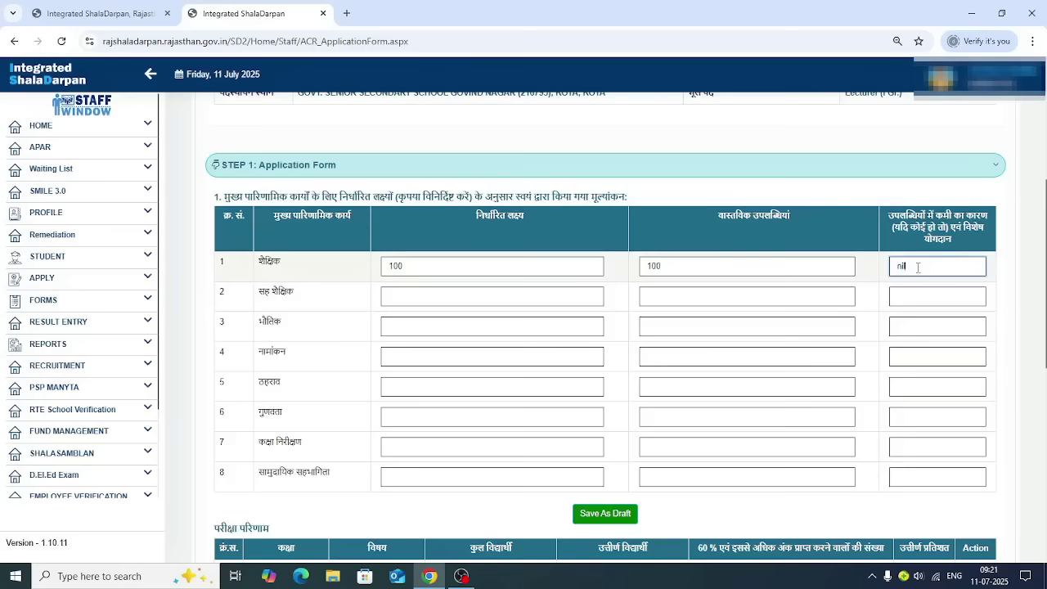
Fill the सह शैक्षिक row with target 100, achievement 100 and reason nil, and try to save the table as a draft.
left_click(398, 298)
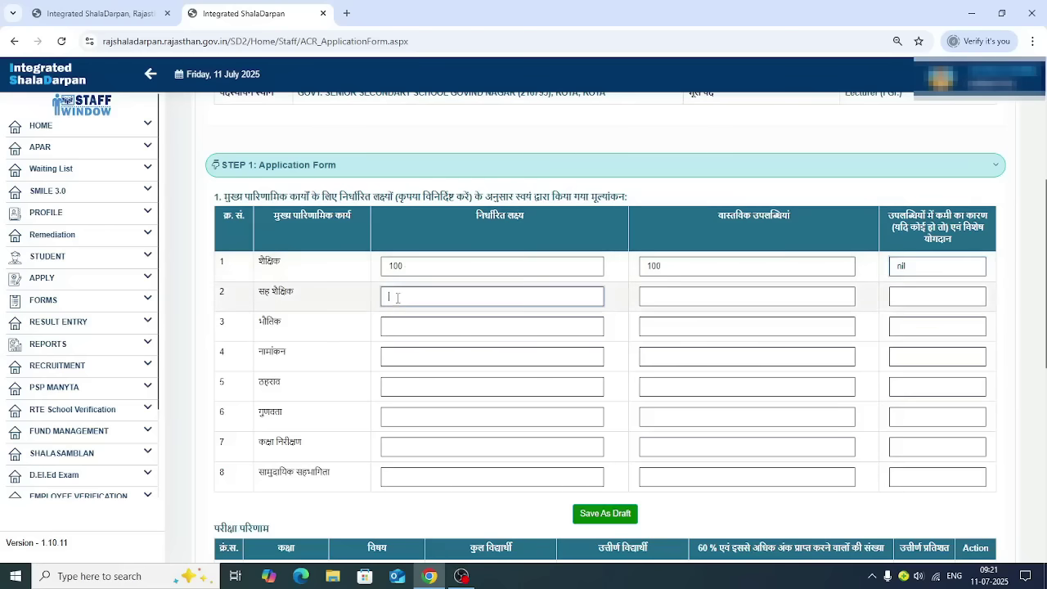
key("Tab")
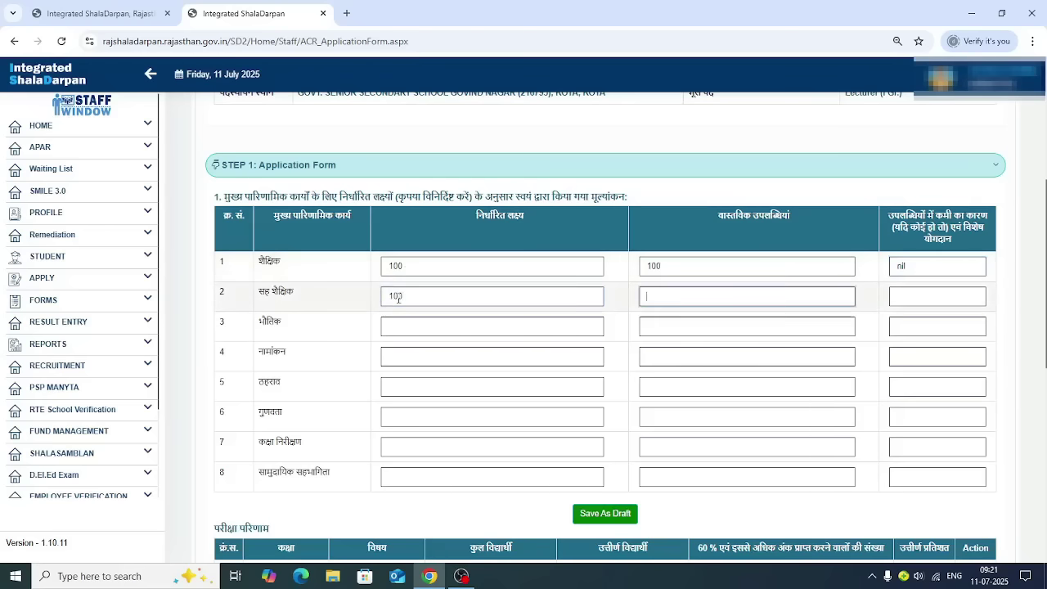
type("100")
key("Tab")
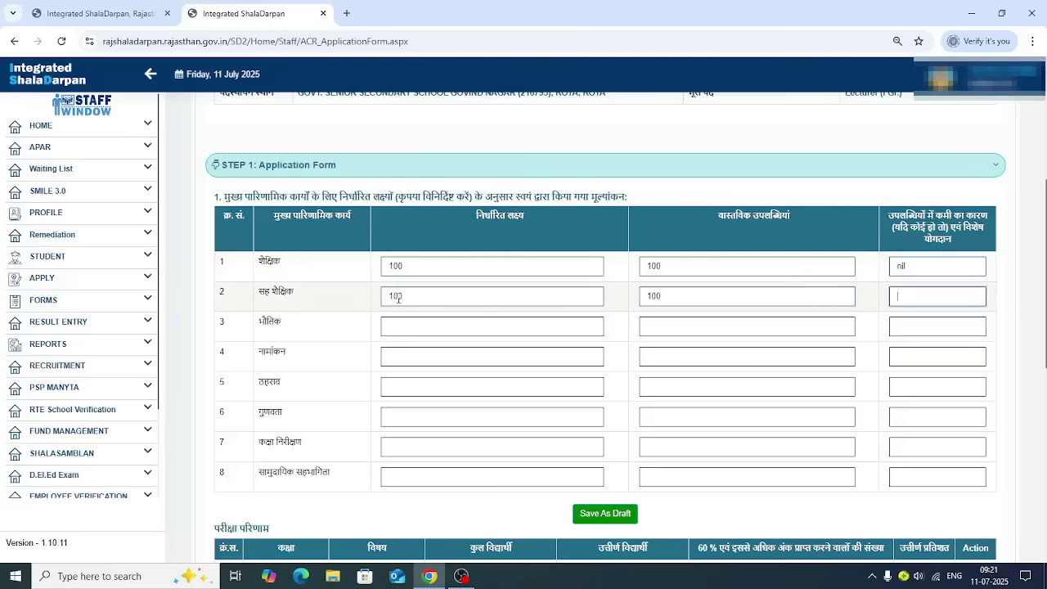
scroll(335, 351, "up", 1)
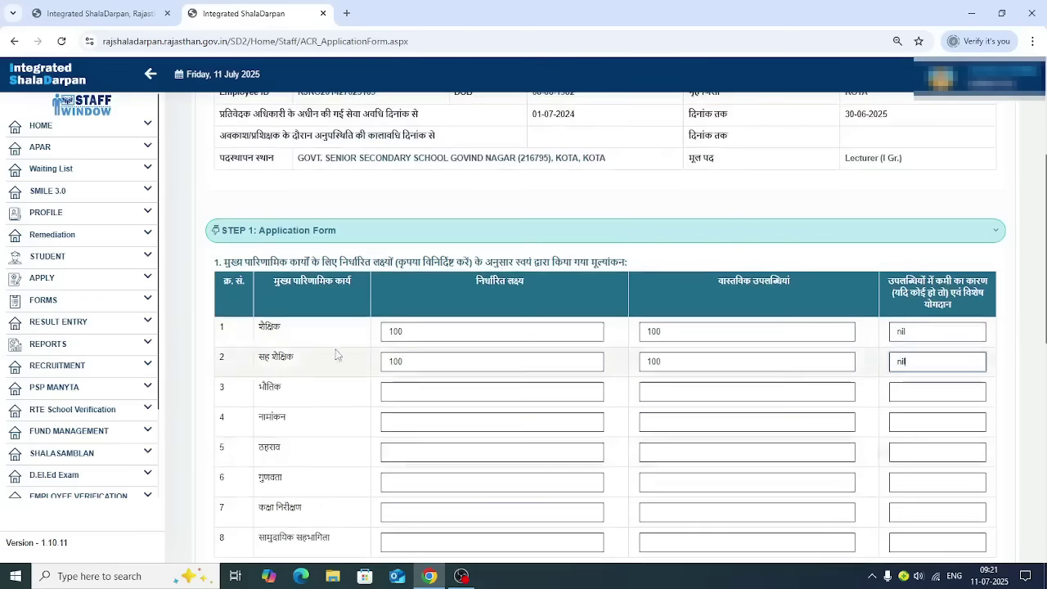
scroll(414, 381, "down", 3)
left_click(608, 384)
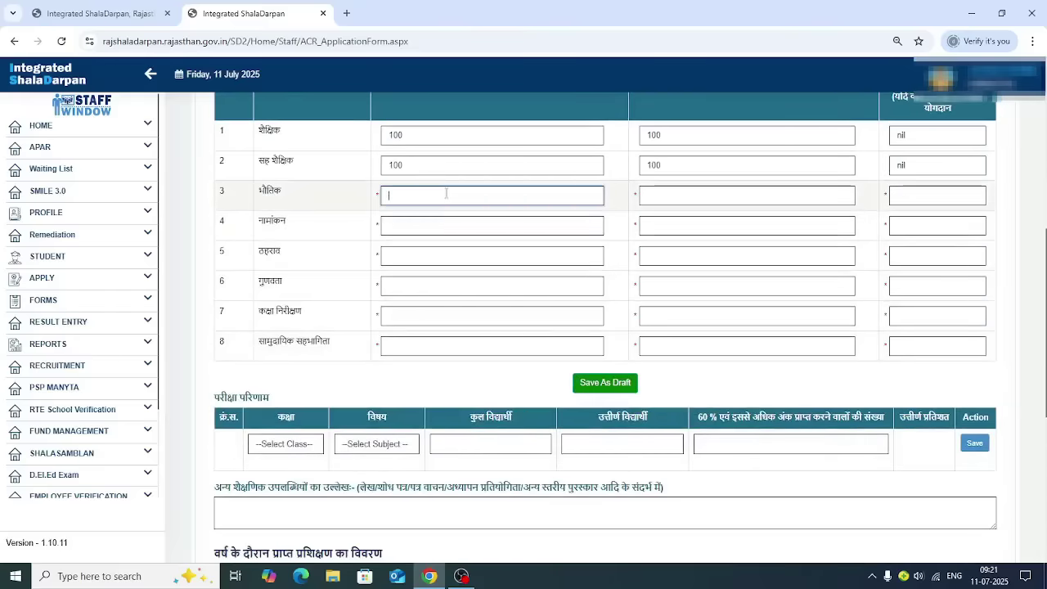
Fill the भौतिक row with target 100, actual achievement 100 and shortfall reason 0.
type("1")
key("Tab")
type("100")
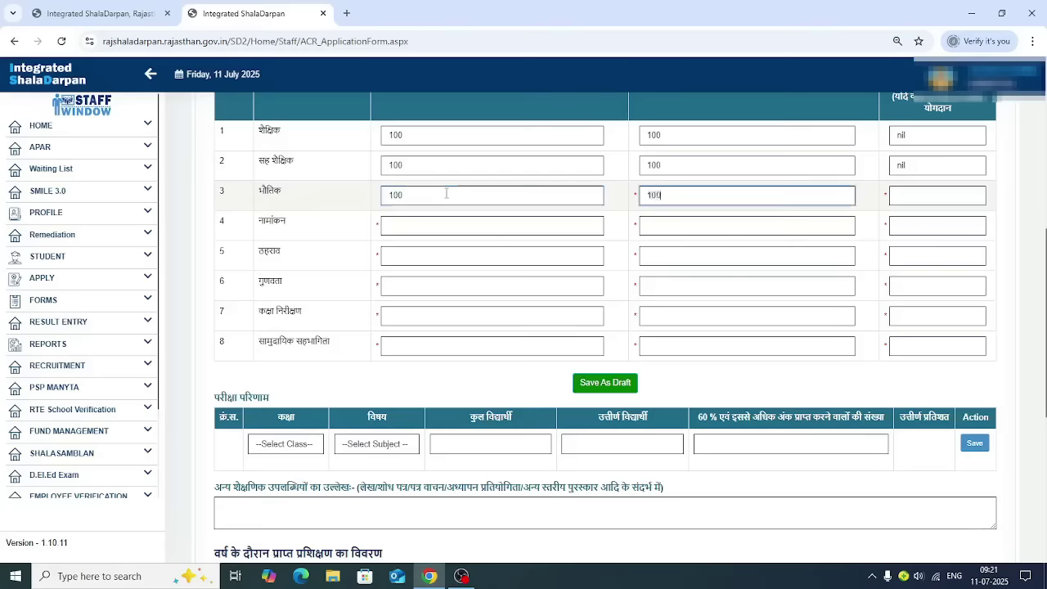
key("Tab")
Fill the नामांकन row with target 100, actual achievement 100 and shortfall reason 0.
key("Tab")
type("100")
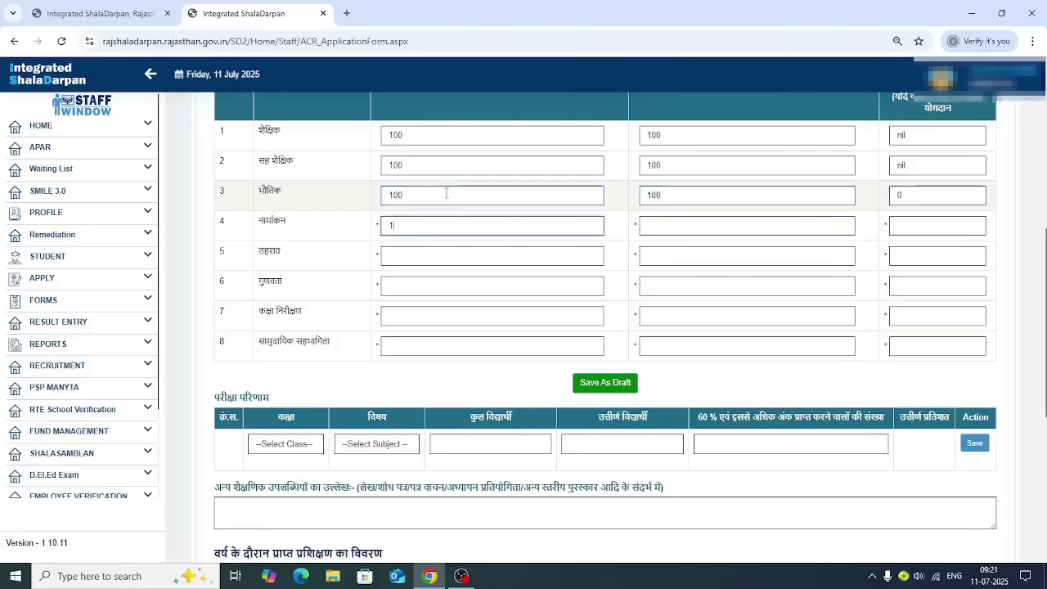
key("Tab")
type("100")
key("Tab")
type("0")
Fill the ठहराव row with target 100, actual achievement 100 and shortfall reason 0.
key("Tab")
type("100")
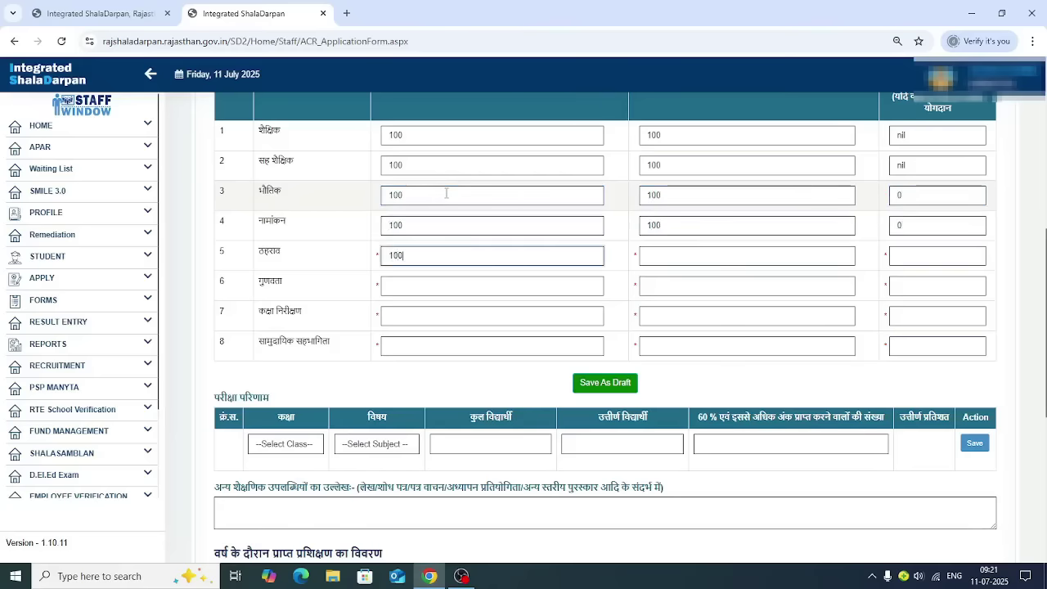
key("Tab")
type("100")
key("Tab")
type("1")
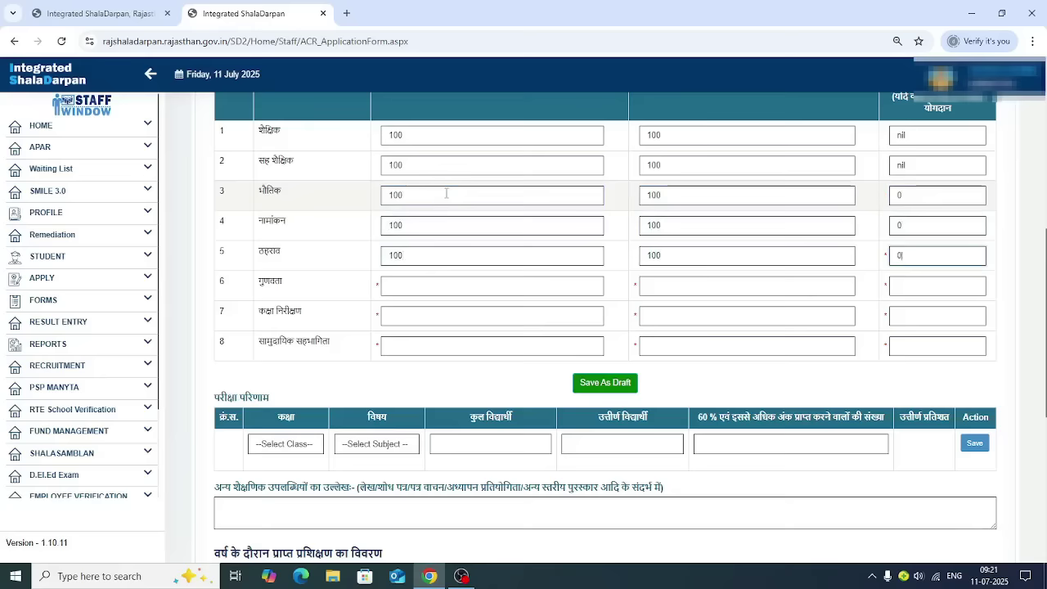
Fill the गुणवता row with target 100, actual achievement 100 and shortfall reason 0.
key("Tab")
type("100")
key("Tab")
type("100")
key("Tab")
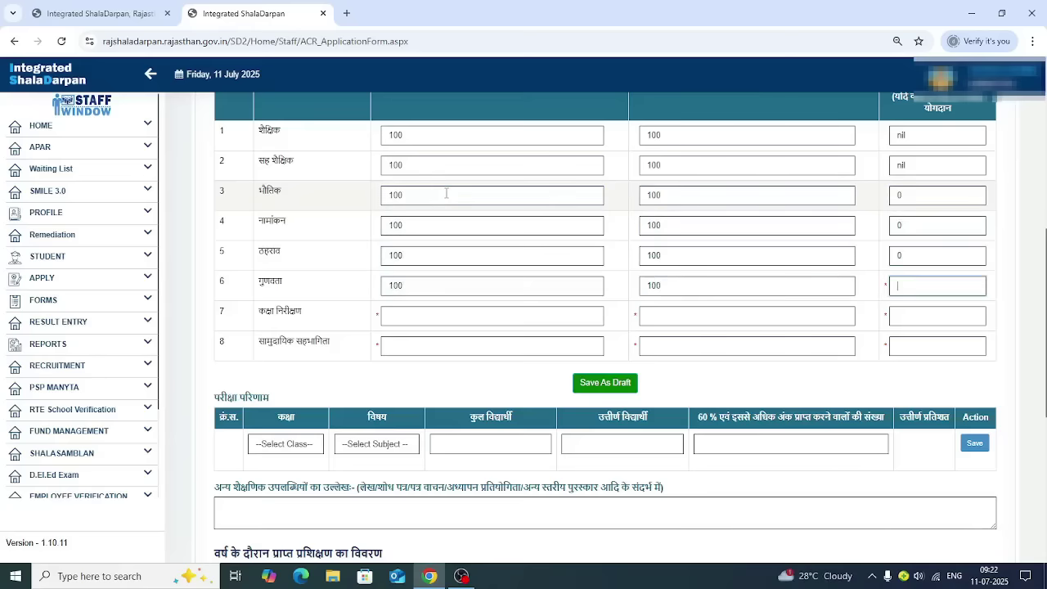
type("10")
Fill the कक्षा निरीक्षण row with target 100, actual achievement 100 and shortfall reason 0.
key("Tab")
type("100")
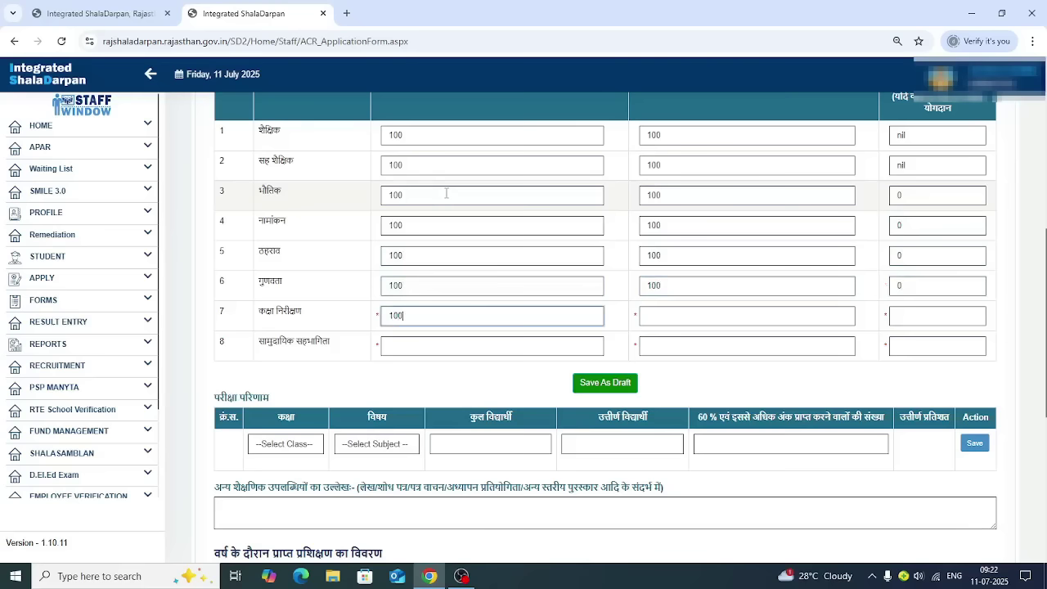
key("Tab")
type("100")
key("Tab")
type("0")
Fill the सामुदायिक सहभागिता row with target 100, actual achievement 100 and shortfall reason 0.
key("Tab")
type("1")
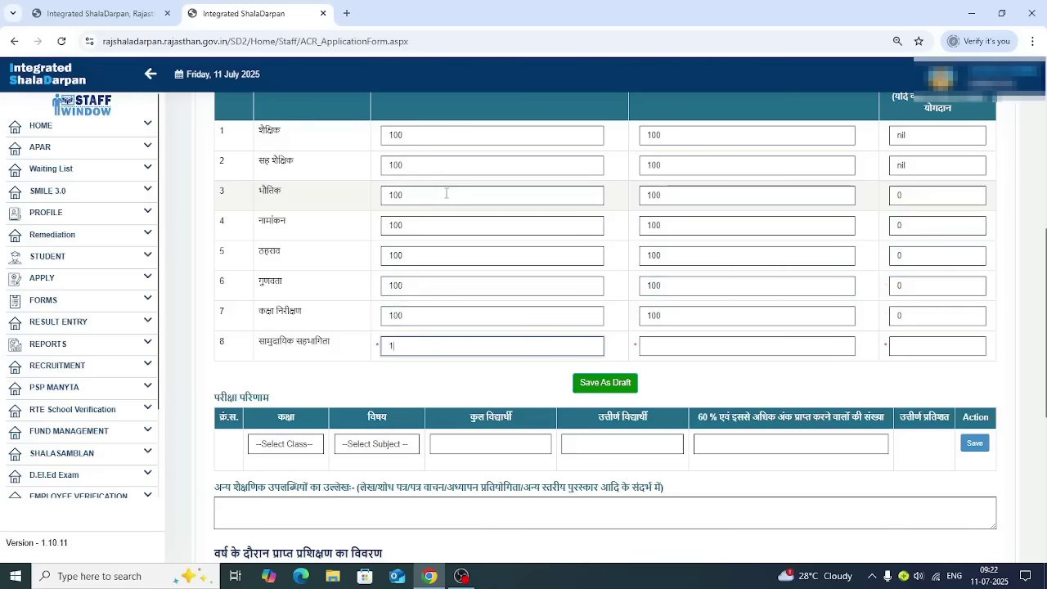
type("00")
key("Tab")
key("Tab")
type("0")
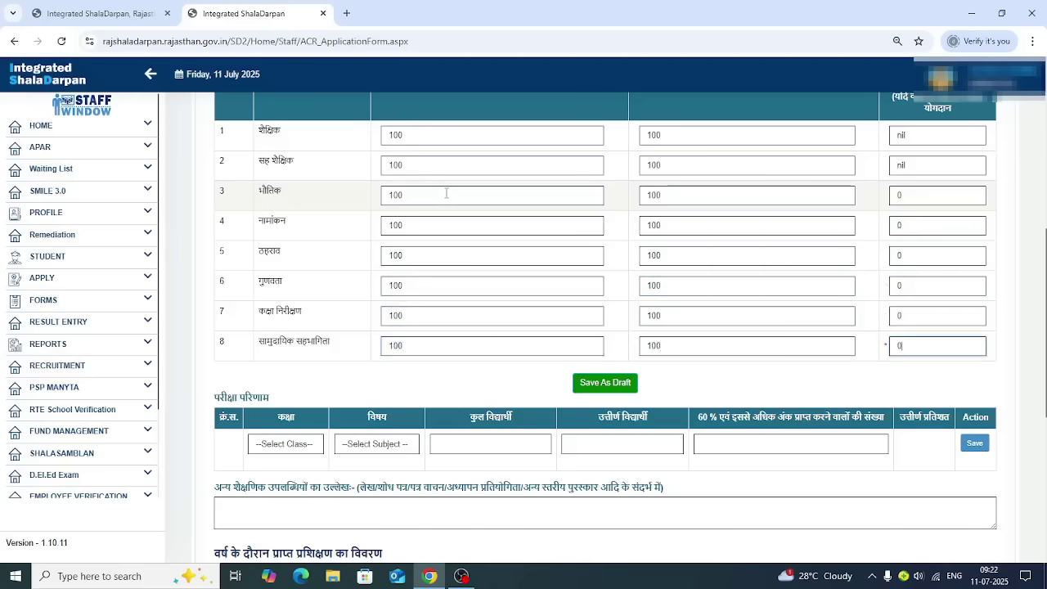
Set the shortfall reason in the शैक्षिक and सह शैक्षिक rows to 0 and save the self-assessment table as a draft.
double_click(900, 135)
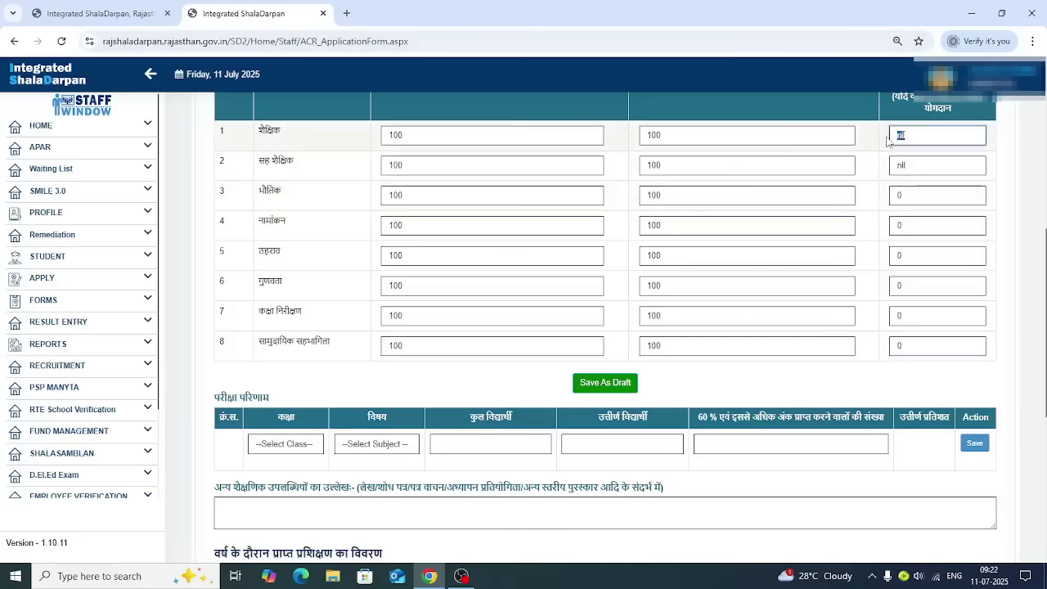
type("0")
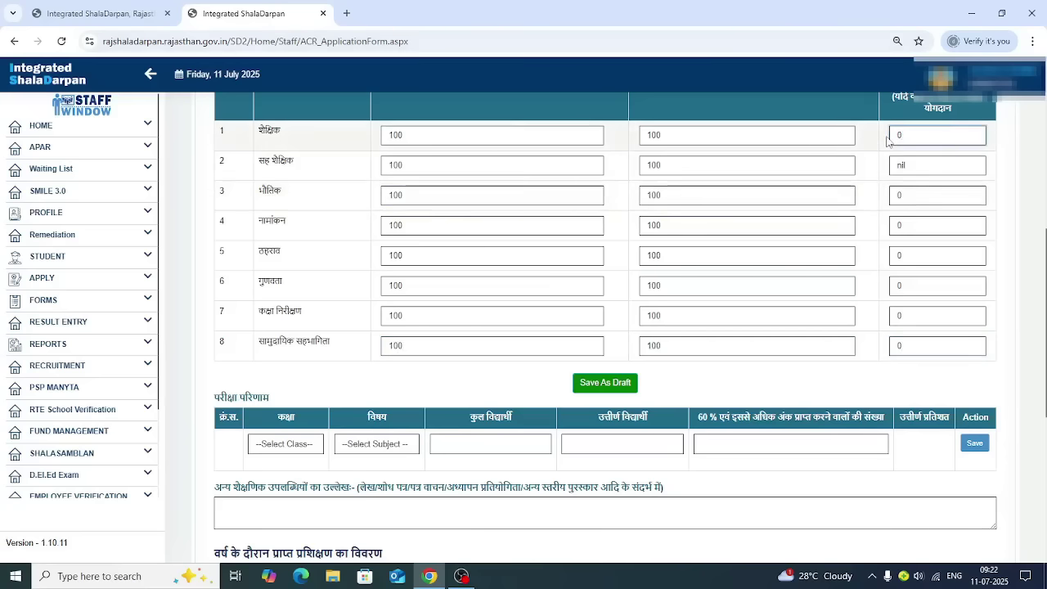
double_click(910, 167)
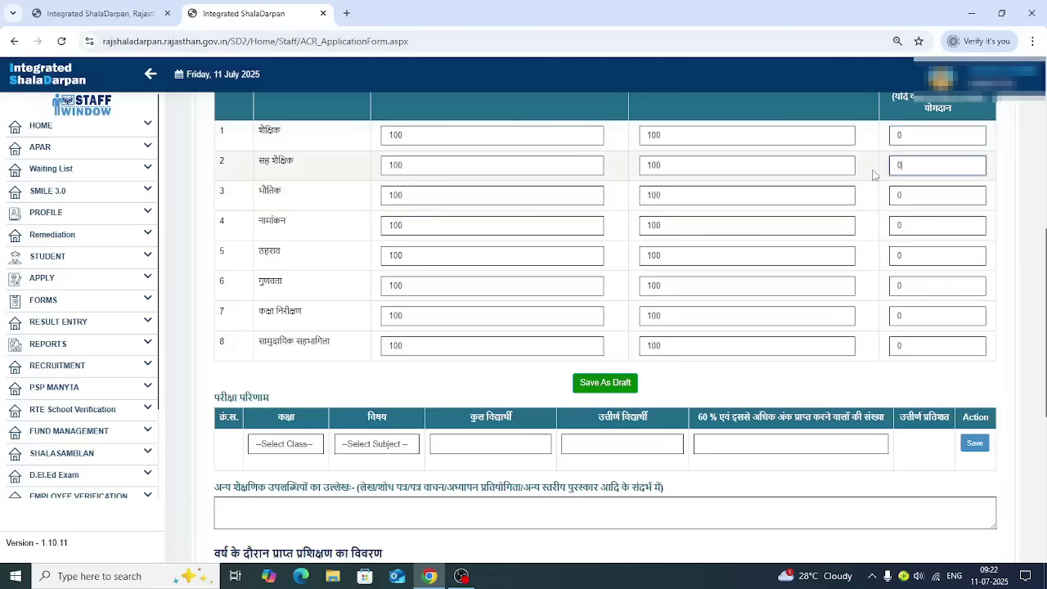
type("0")
left_click(615, 391)
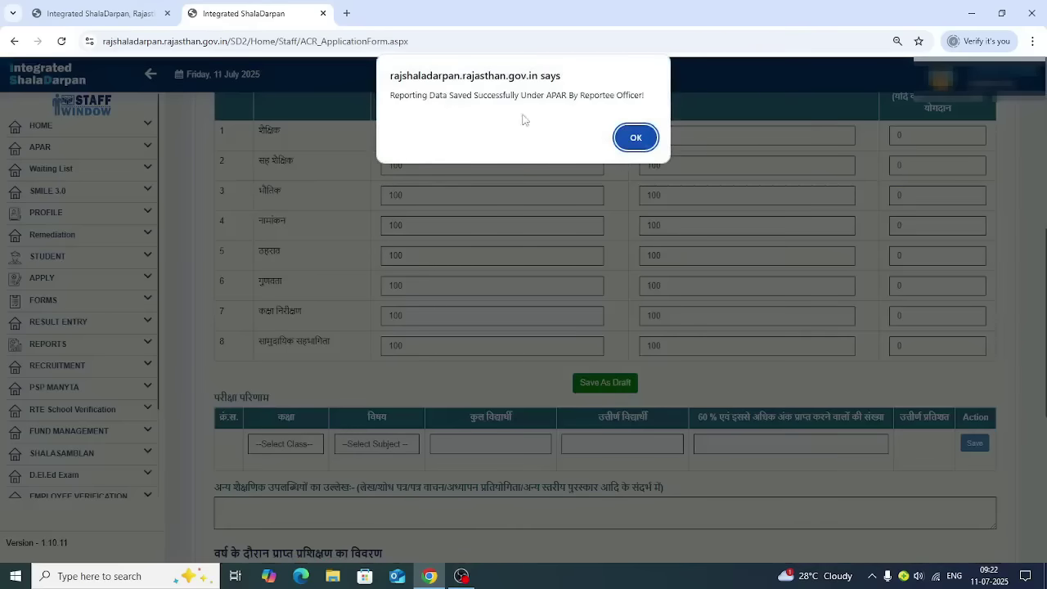
left_click(635, 139)
Start an exam result (परीक्षा परिणाम) row for class 10, subject Hindi, with 100 total students.
scroll(273, 305, "down", 2)
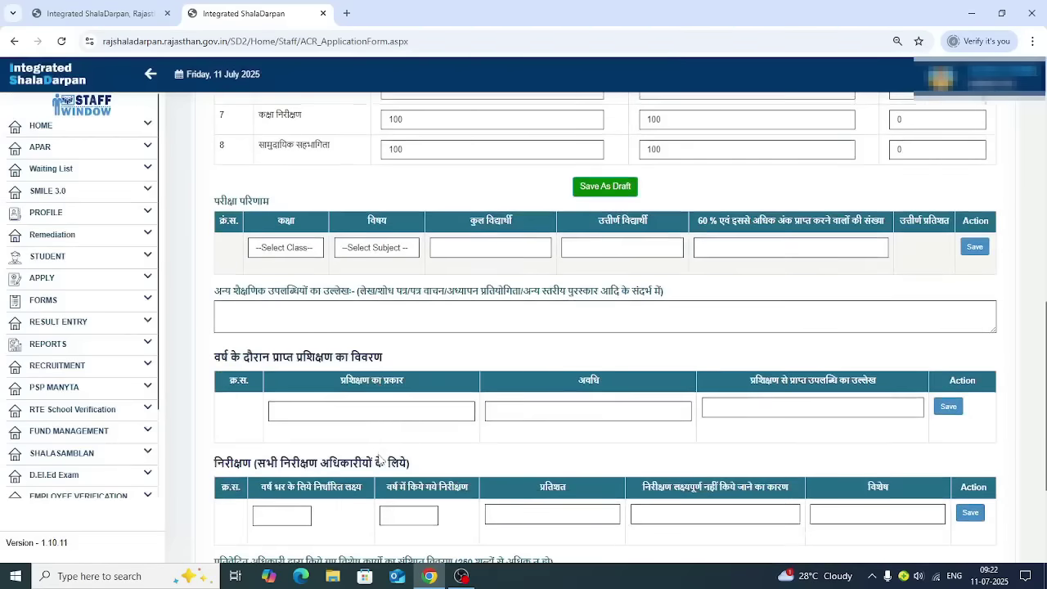
left_click(300, 250)
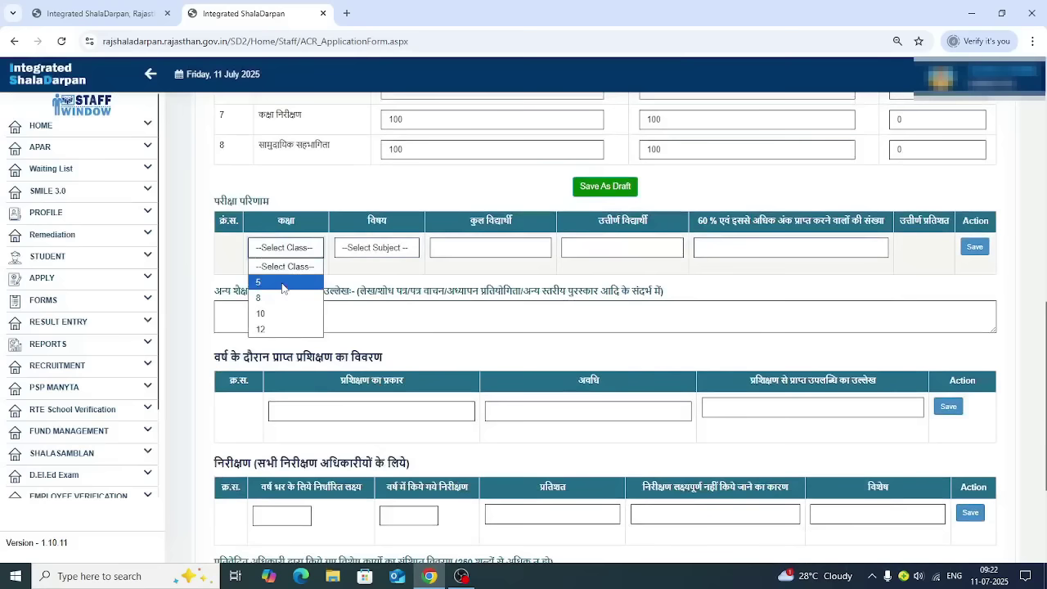
left_click(275, 322)
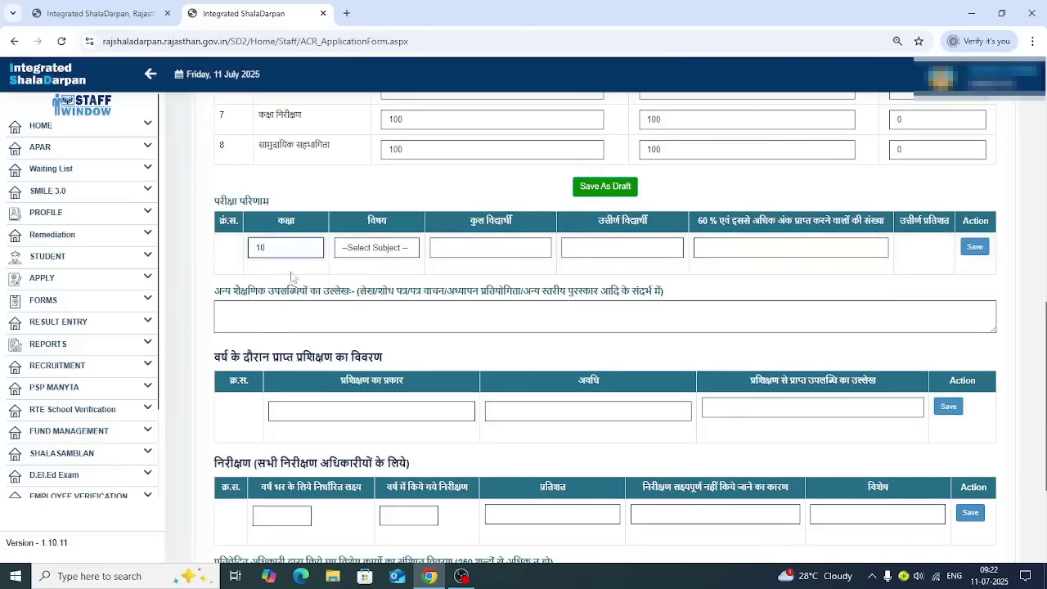
left_click(364, 260)
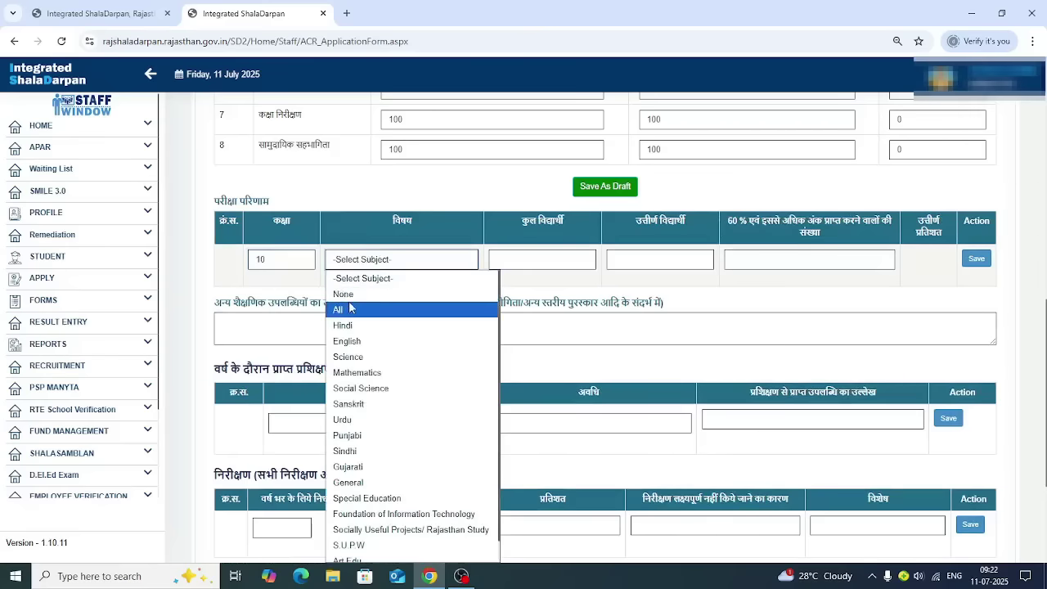
left_click(344, 325)
left_click(511, 260)
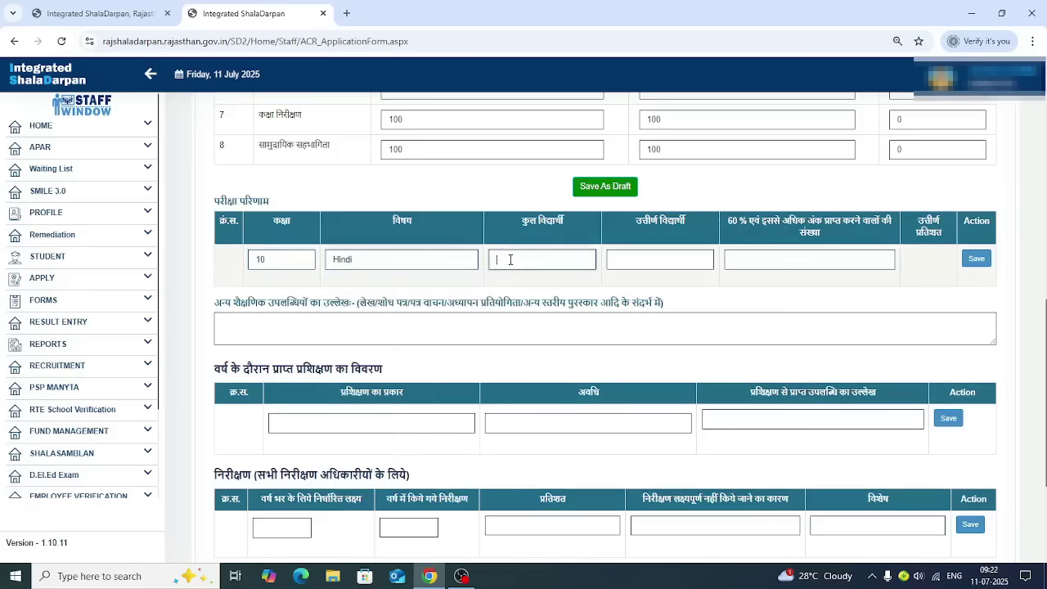
type("100")
key("Tab")
Enter 100 passed students and 100 students scoring 60% or more in the exam result row, and save the row.
left_click(651, 258)
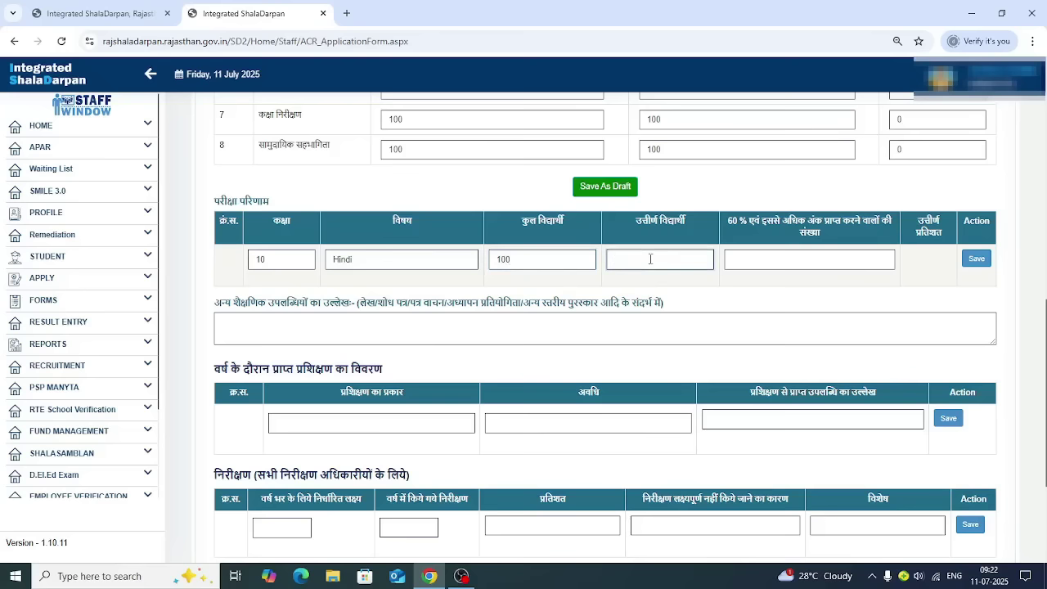
type("100")
key("Tab")
left_click(753, 266)
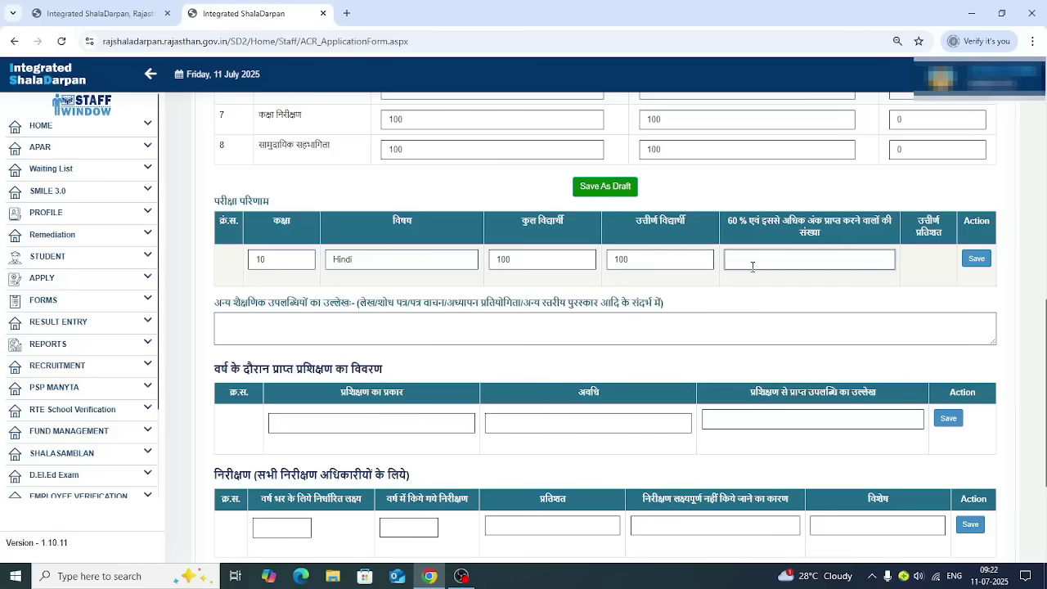
type("100")
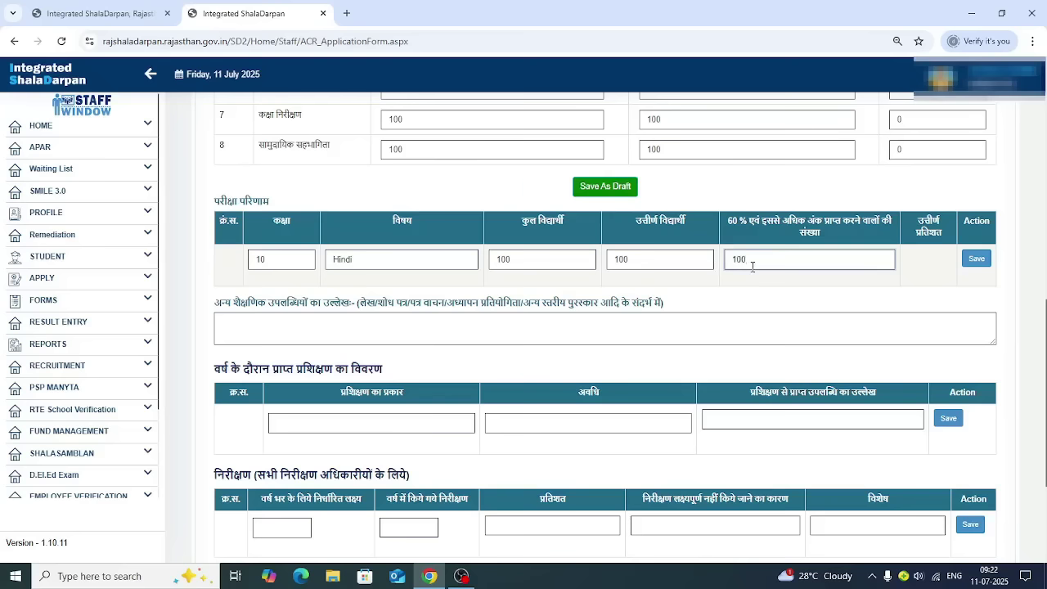
left_click(977, 258)
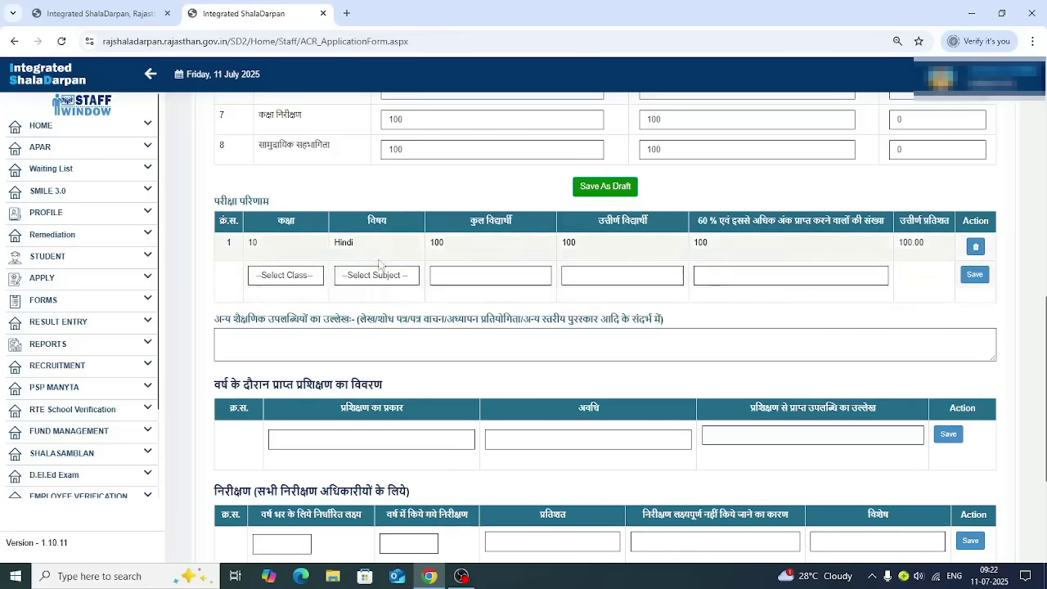
left_click(310, 277)
left_click(311, 276)
left_click(374, 276)
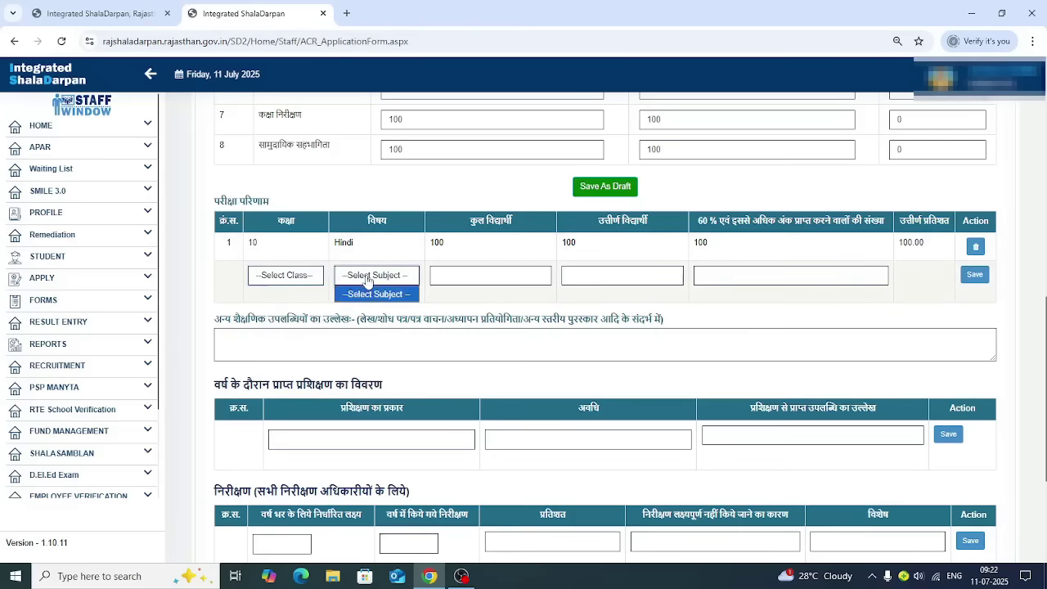
left_click(374, 275)
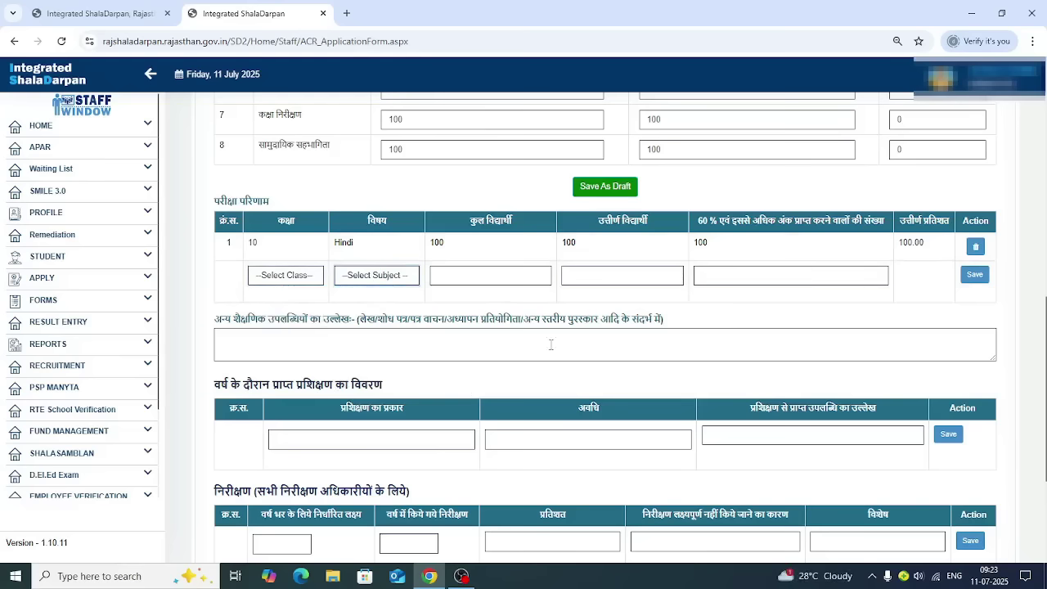
left_click(434, 345)
scroll(431, 397, "down", 2)
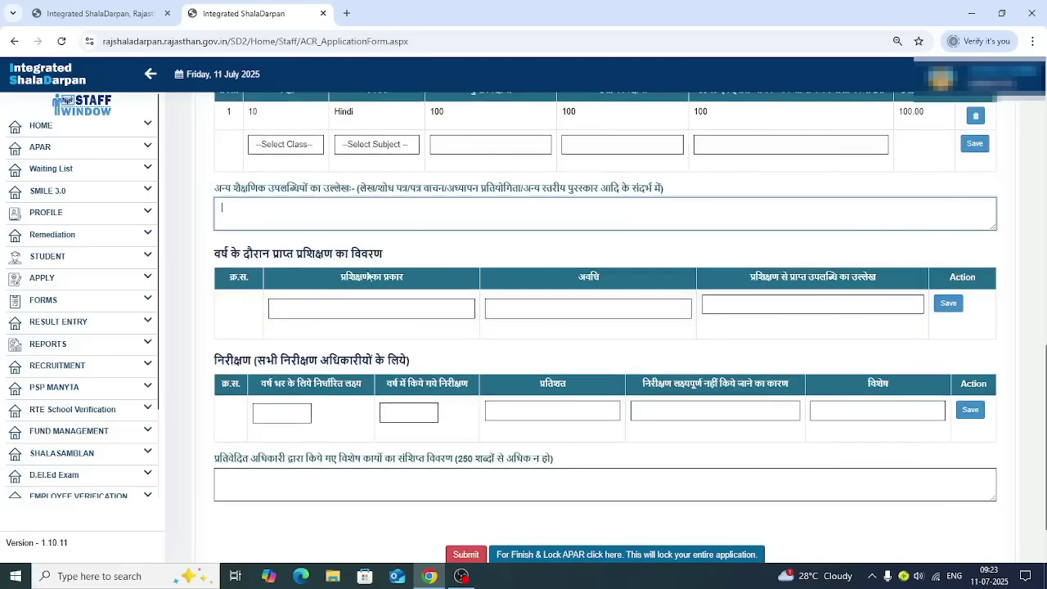
left_click(373, 307)
left_click(596, 307)
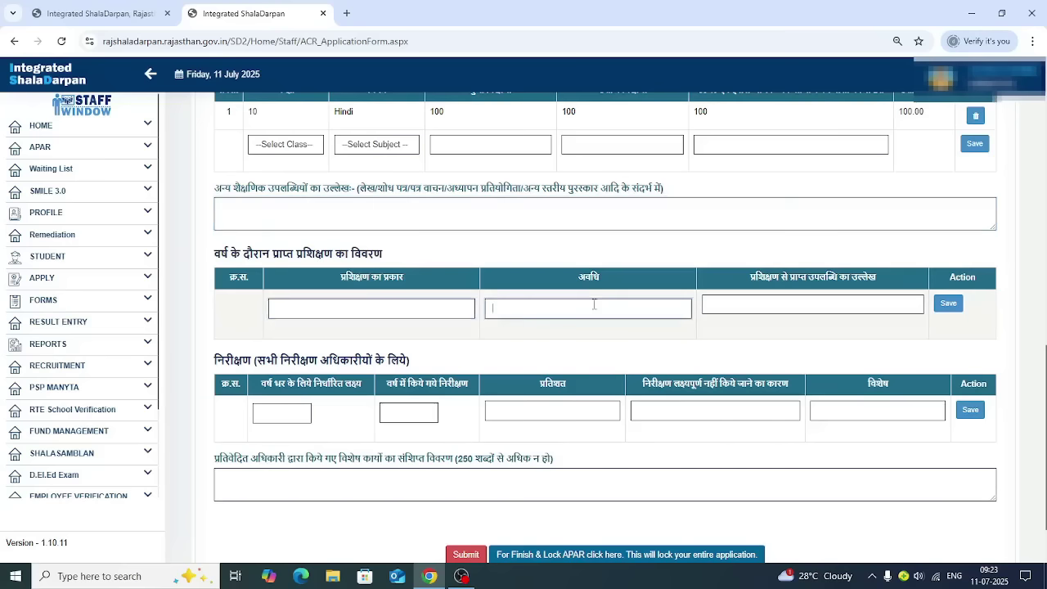
left_click(793, 309)
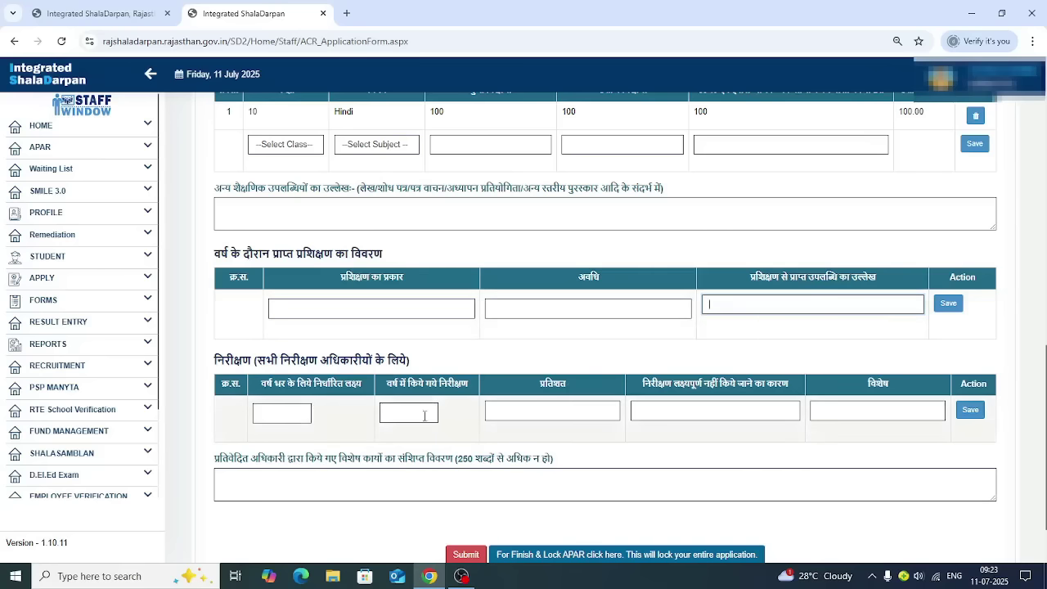
Enter "aaaaaaaa" as the reportee officer's brief description of special work and try to submit the form.
scroll(425, 416, "down", 1)
left_click(265, 395)
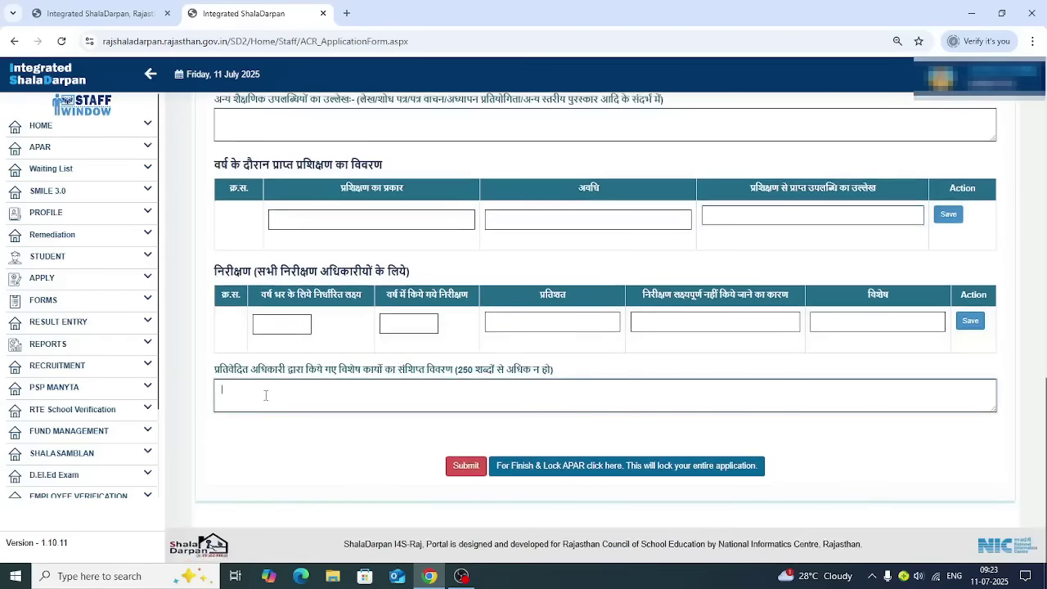
type("aaaaaaaa")
left_click(465, 471)
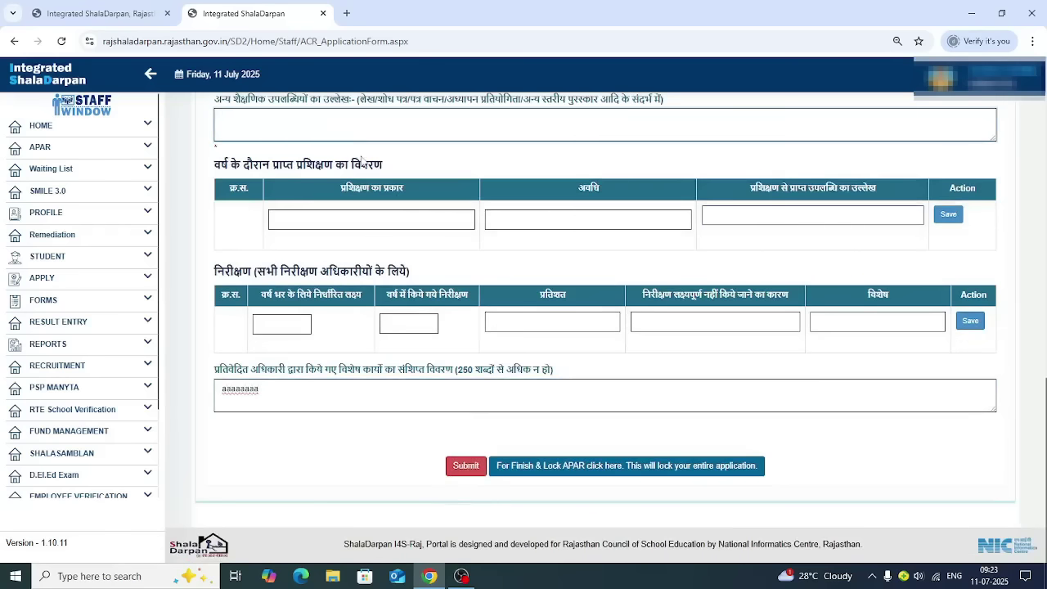
Enter "fgfgh" under other academic achievements (अन्य शैक्षणिक उपलब्धियों) and submit the application form.
type("fgfgh")
left_click(462, 471)
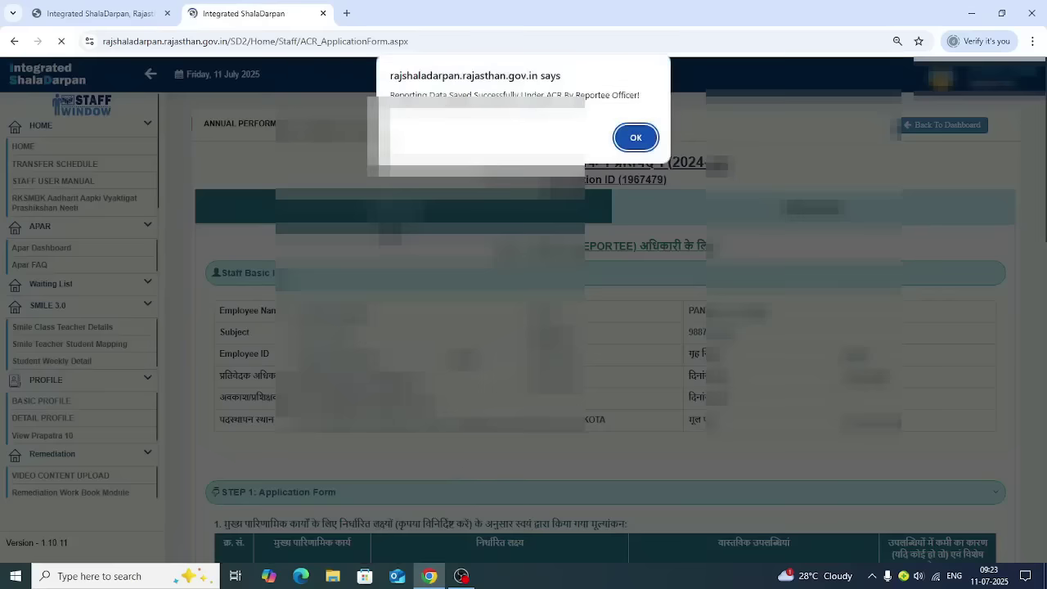
left_click(635, 138)
Finish and lock the filled-in APAR form.
scroll(550, 350, "down", 10)
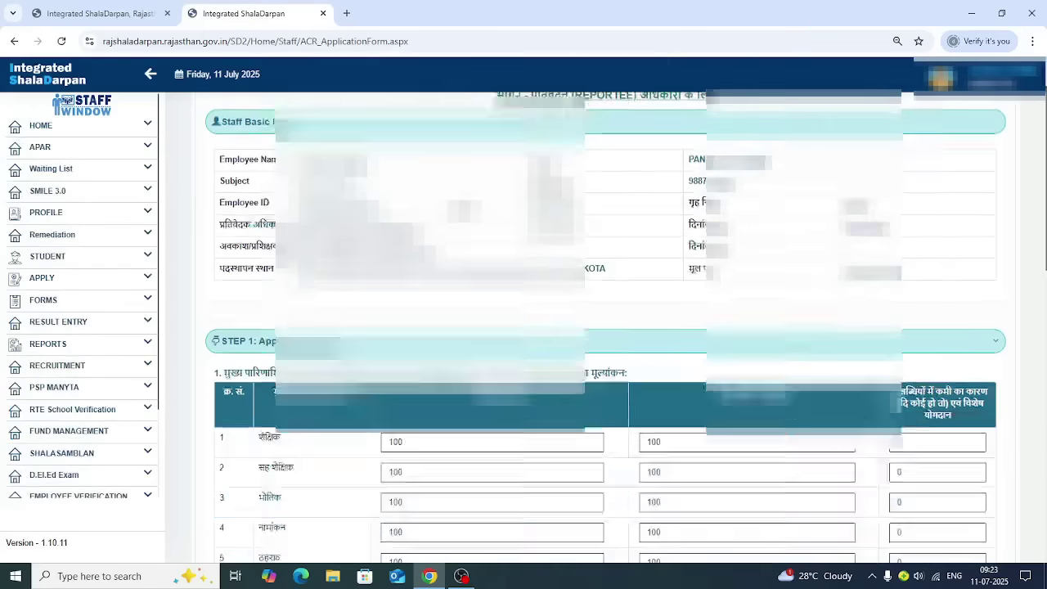
scroll(550, 350, "down", 1)
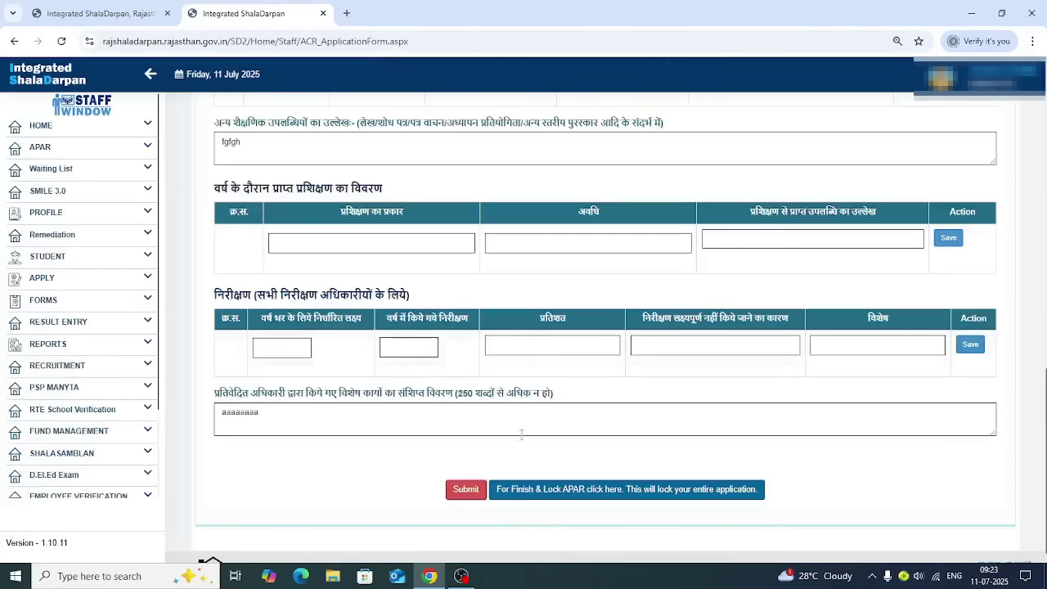
left_click(579, 490)
left_click(581, 162)
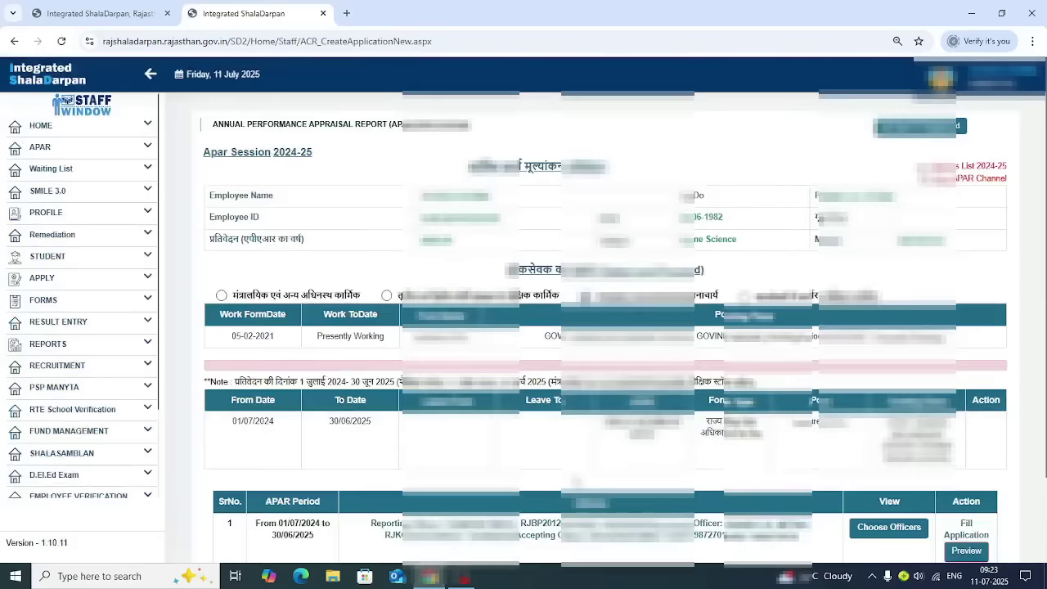
Delete the entire 2024-25 APAR application and confirm the deletion.
scroll(554, 473, "down", 2)
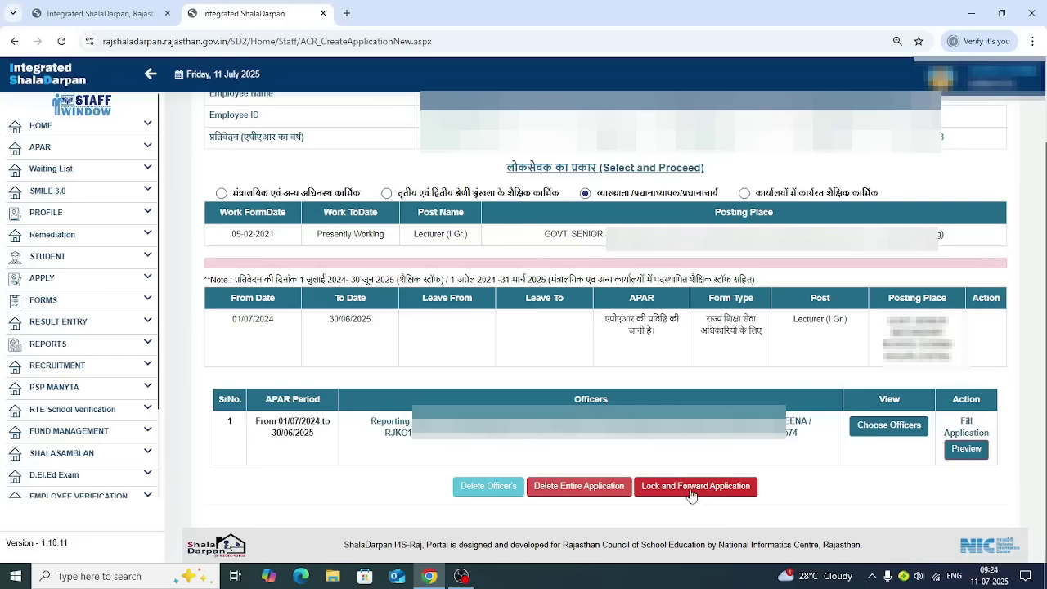
left_click(691, 487)
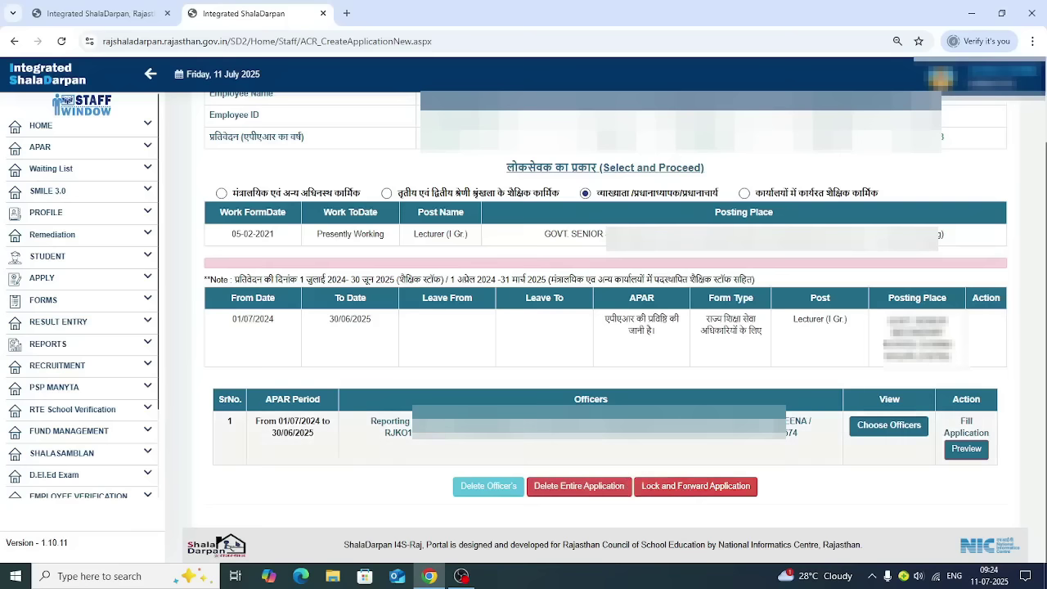
left_click(564, 489)
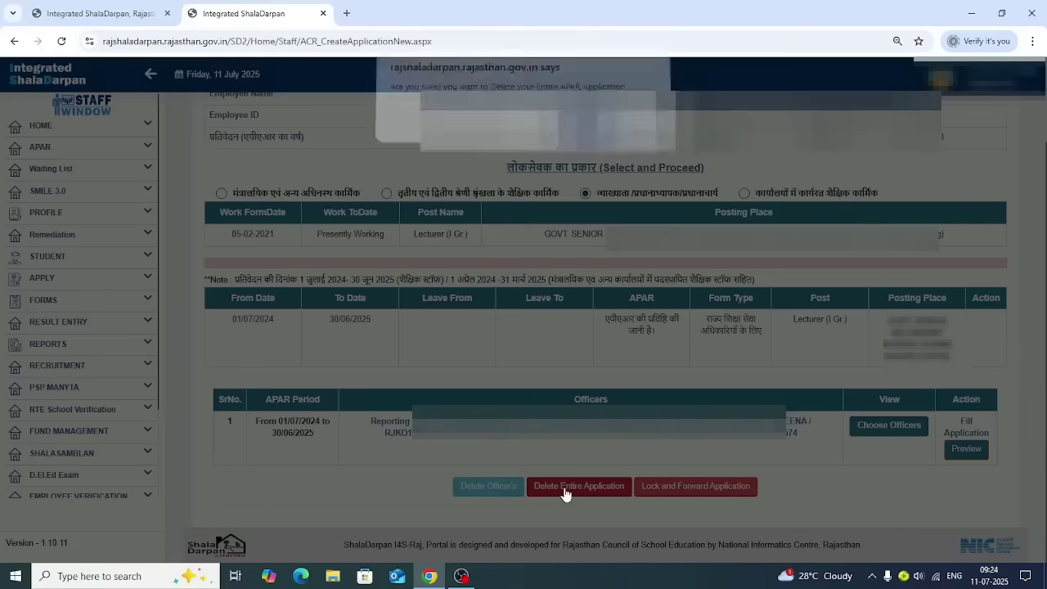
key("Return")
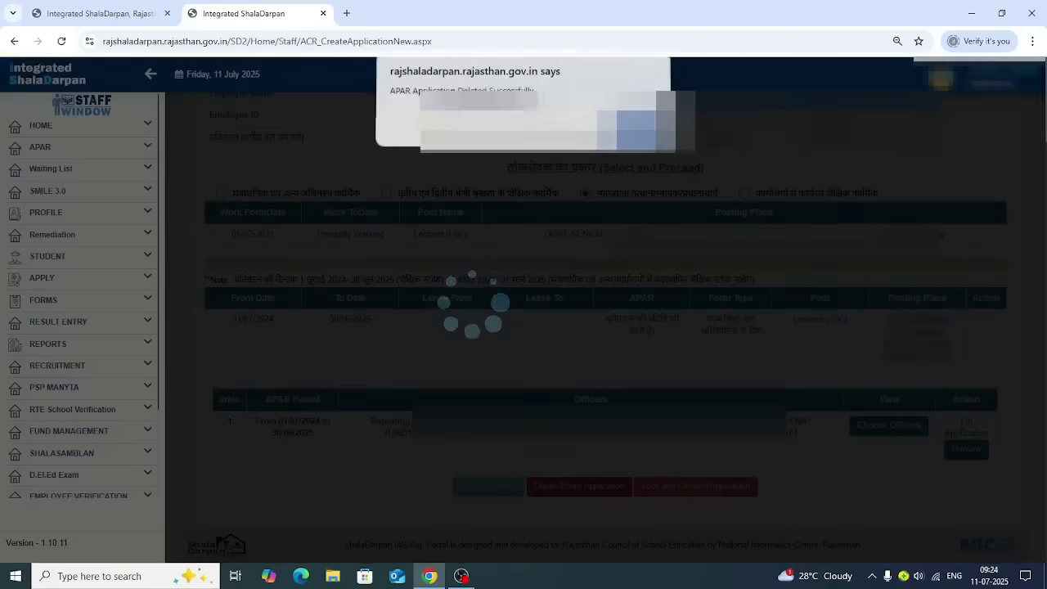
key("Return")
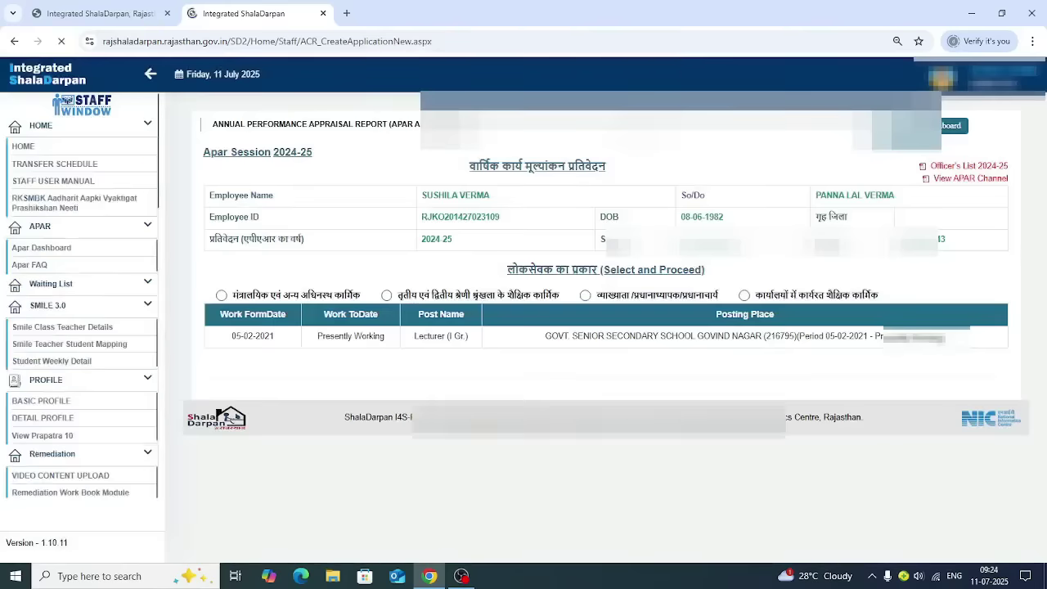